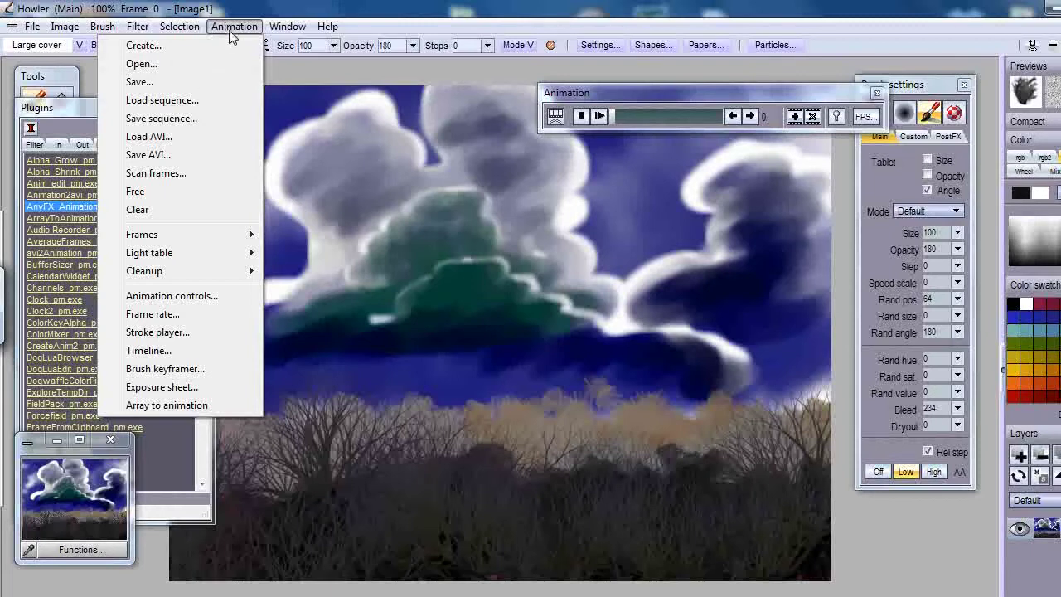
# Step: Create a new 99-frame animation at 24 fps from copies of the current frame, freeing the existing animation
pyautogui.click(176, 48)
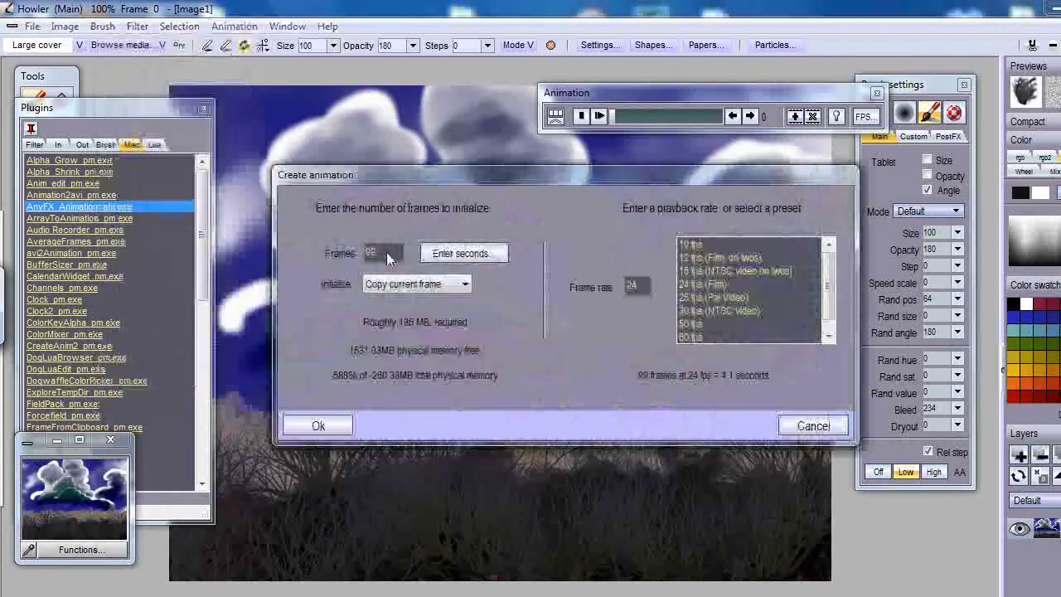
pyautogui.click(324, 425)
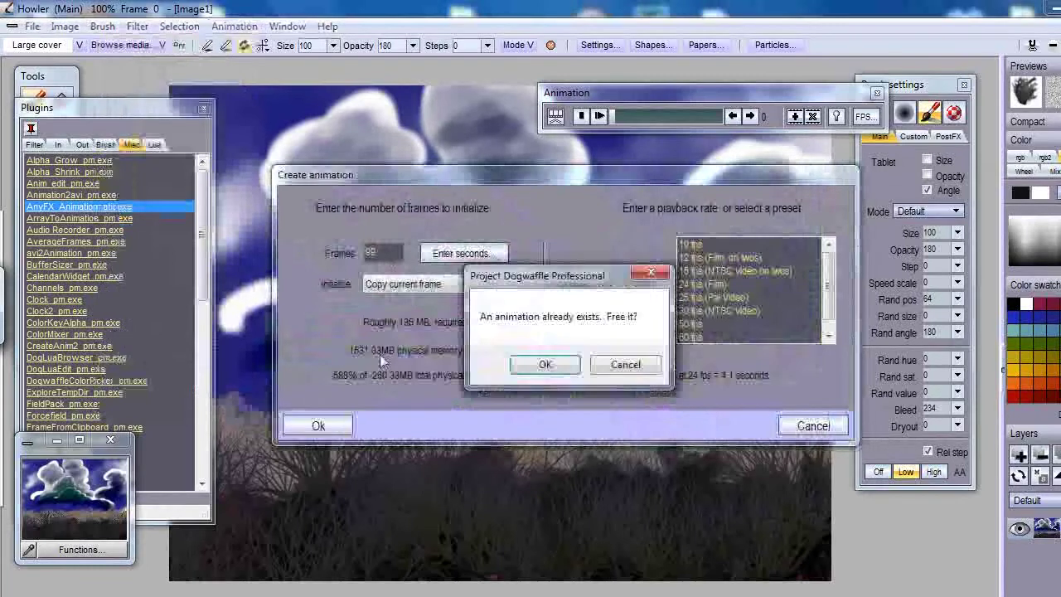
pyautogui.click(544, 365)
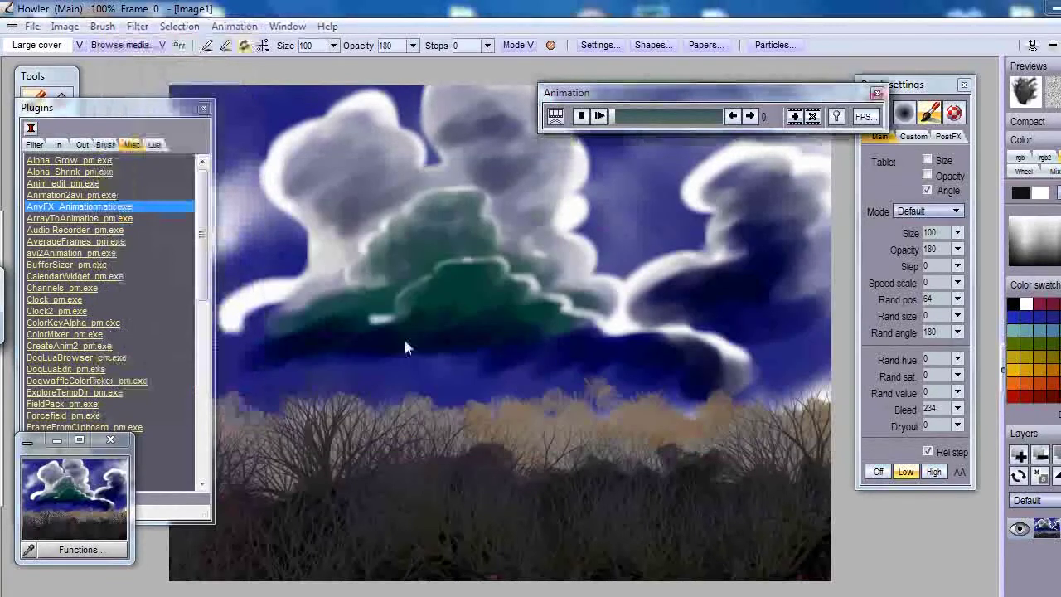
pyautogui.moveTo(616, 116)
pyautogui.mouseDown()
pyautogui.moveTo(699, 119)
pyautogui.moveTo(618, 116)
pyautogui.mouseUp()
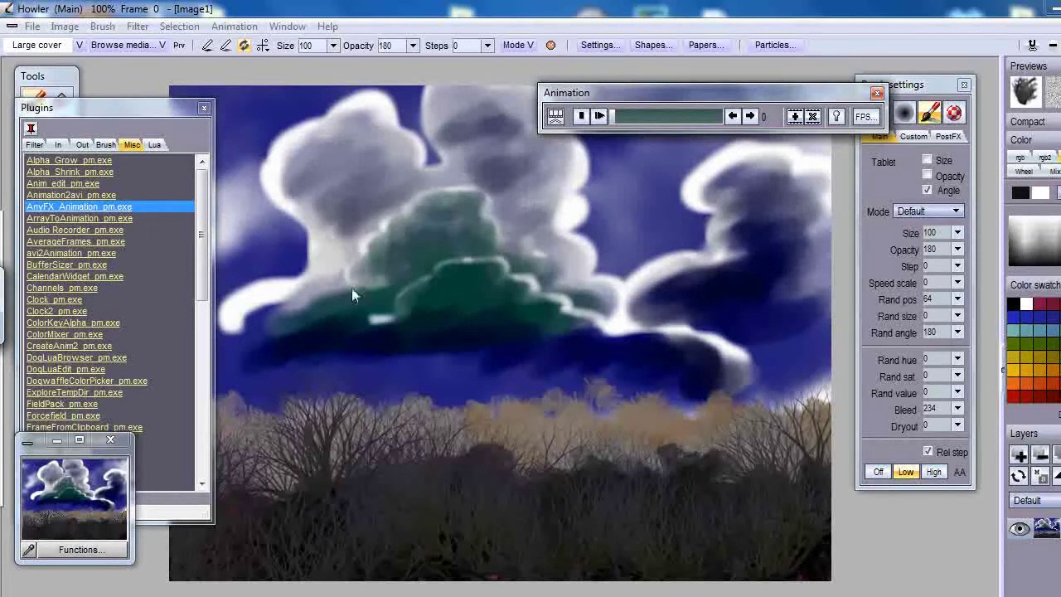
# Step: Uncover the toolbox, activate the Lightning effect tool, and try out a bolt below the central cloud, undoing it
pyautogui.moveTo(124, 109); pyautogui.dragTo(161, 434)
pyautogui.rightClick(34, 150)
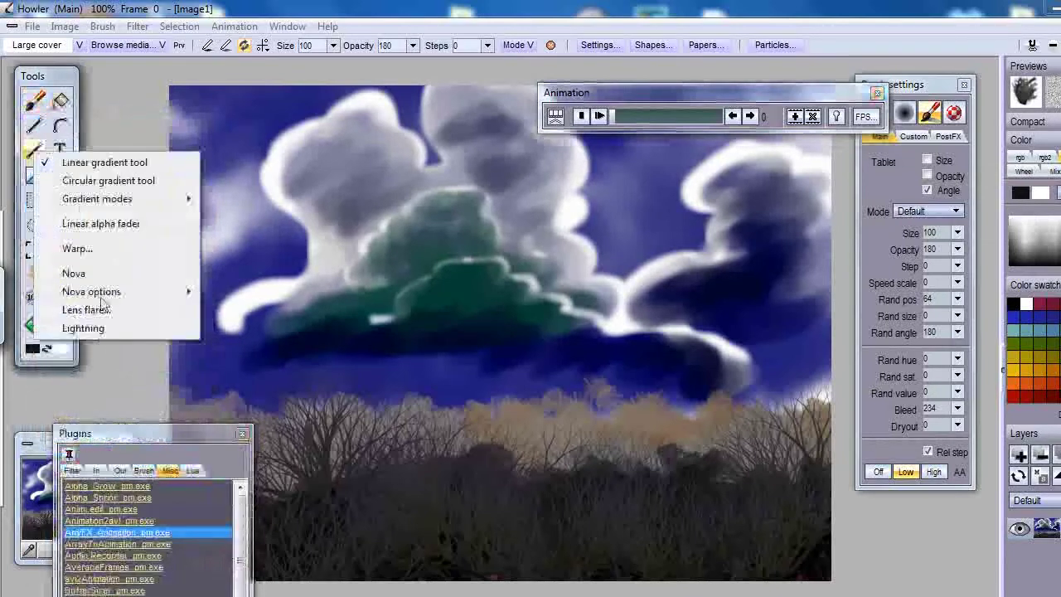
pyautogui.click(101, 328)
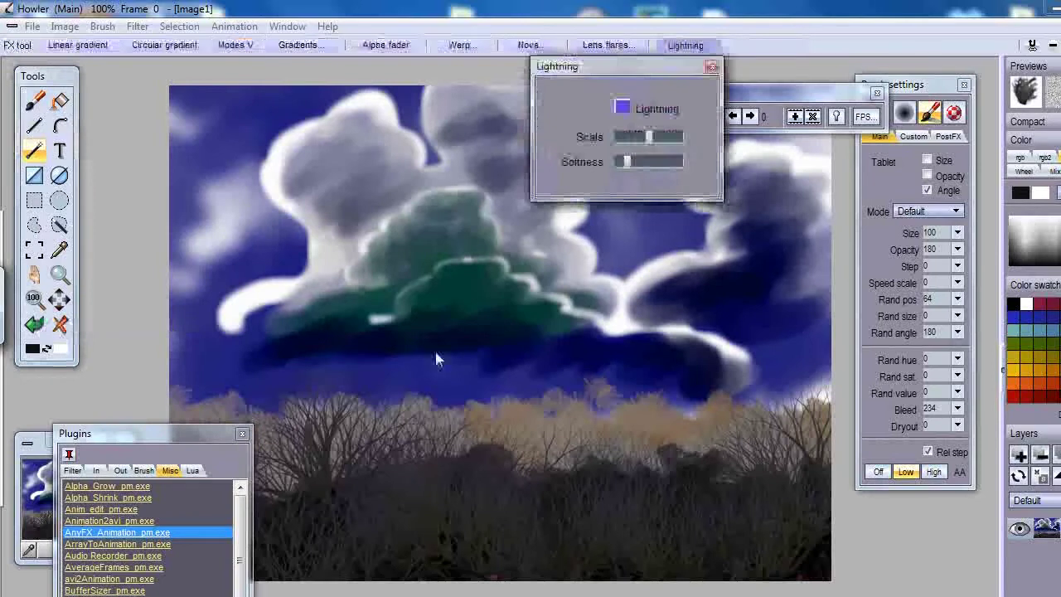
pyautogui.moveTo(442, 347); pyautogui.dragTo(446, 423)
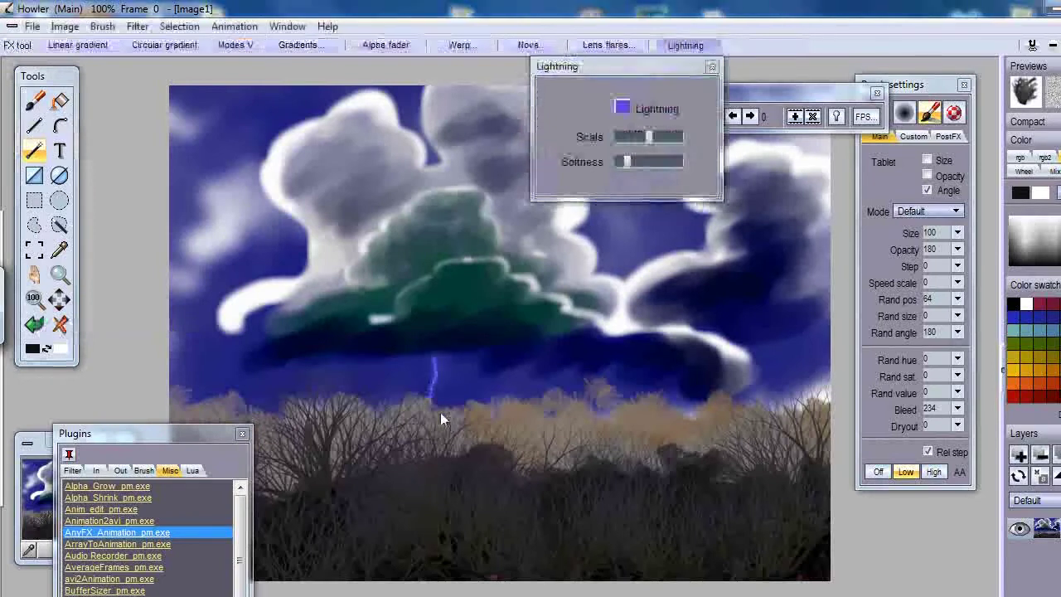
pyautogui.hotkey('ctrl', 'z')
# Step: Move the Lightning settings out of the way, widen the animation controls, and show the frame thumbnail strip
pyautogui.moveTo(598, 72); pyautogui.dragTo(107, 101)
pyautogui.moveTo(543, 98); pyautogui.dragTo(310, 112)
pyautogui.click(324, 134)
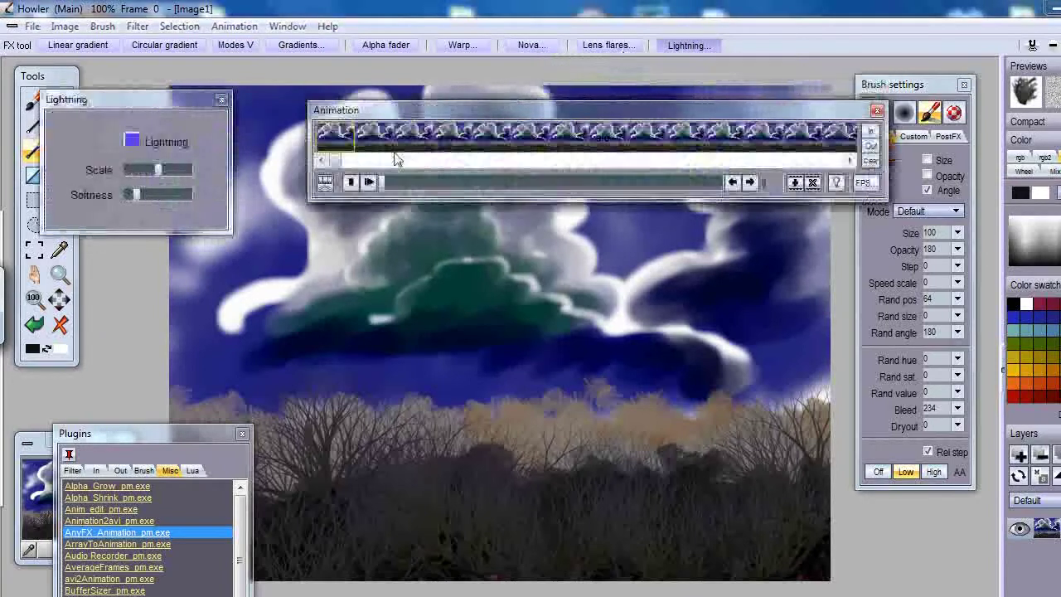
# Step: Draw a short lightning bolt from the dark cloud base to the left part of the treeline on frame 24
pyautogui.moveTo(383, 182); pyautogui.dragTo(460, 184)
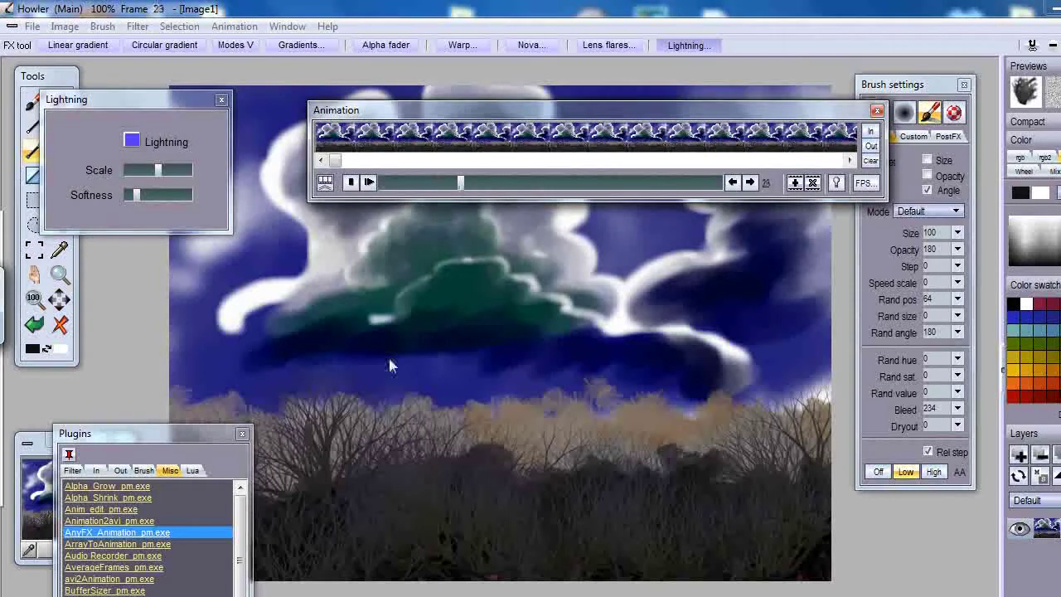
pyautogui.moveTo(411, 331)
pyautogui.mouseDown()
pyautogui.moveTo(403, 358)
pyautogui.moveTo(364, 388)
pyautogui.mouseUp()
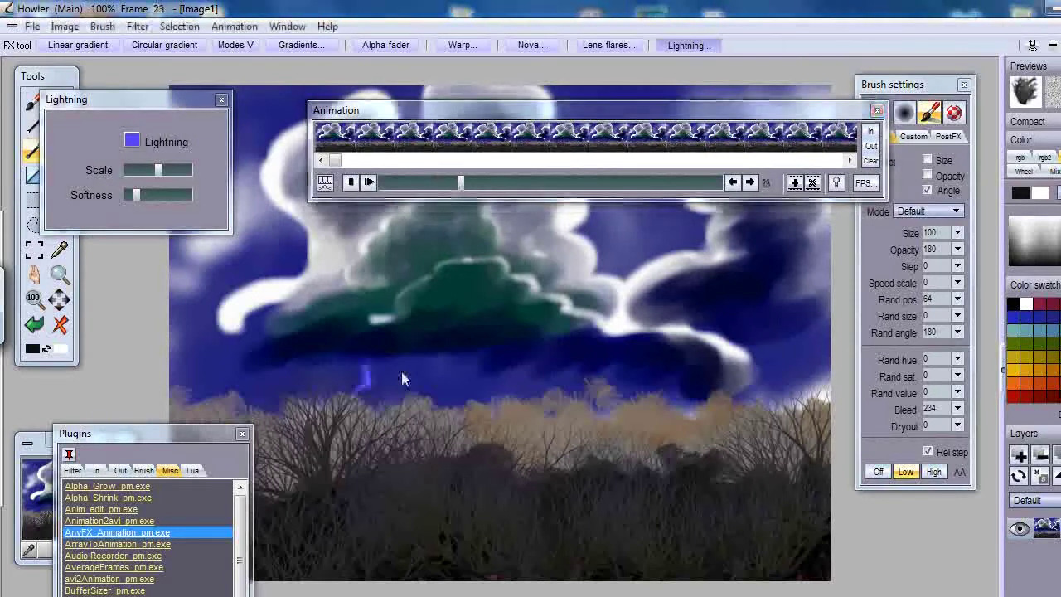
pyautogui.hotkey('ctrl', 'z')
pyautogui.press('Right')
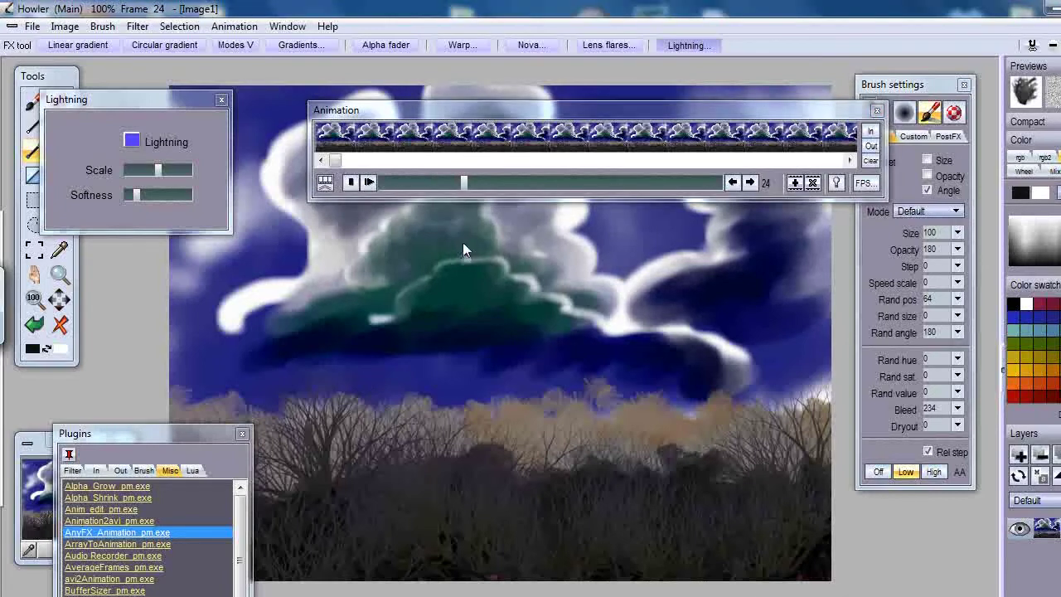
pyautogui.moveTo(375, 356); pyautogui.dragTo(367, 389)
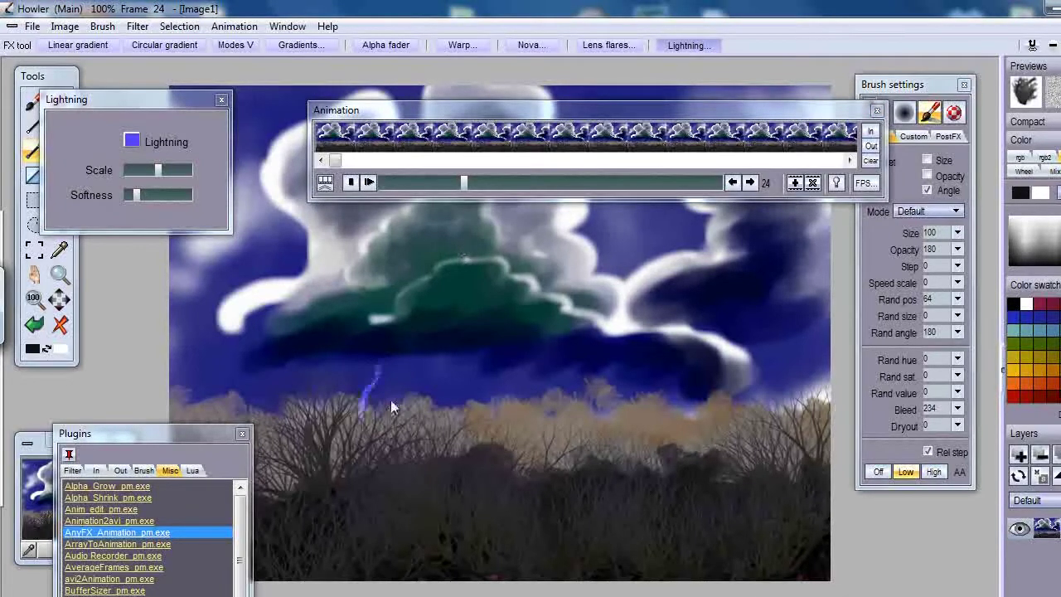
# Step: Draw a long diagonal lightning bolt from the green cloud to the treeline right of centre on frame 31
pyautogui.press('Right')
pyautogui.press('Right')
pyautogui.press('Right')
pyautogui.press('Right')
pyautogui.press('Right')
pyautogui.press('Right')
pyautogui.moveTo(619, 405)
pyautogui.mouseDown()
pyautogui.moveTo(478, 332)
pyautogui.moveTo(618, 415)
pyautogui.moveTo(614, 384)
pyautogui.mouseUp()
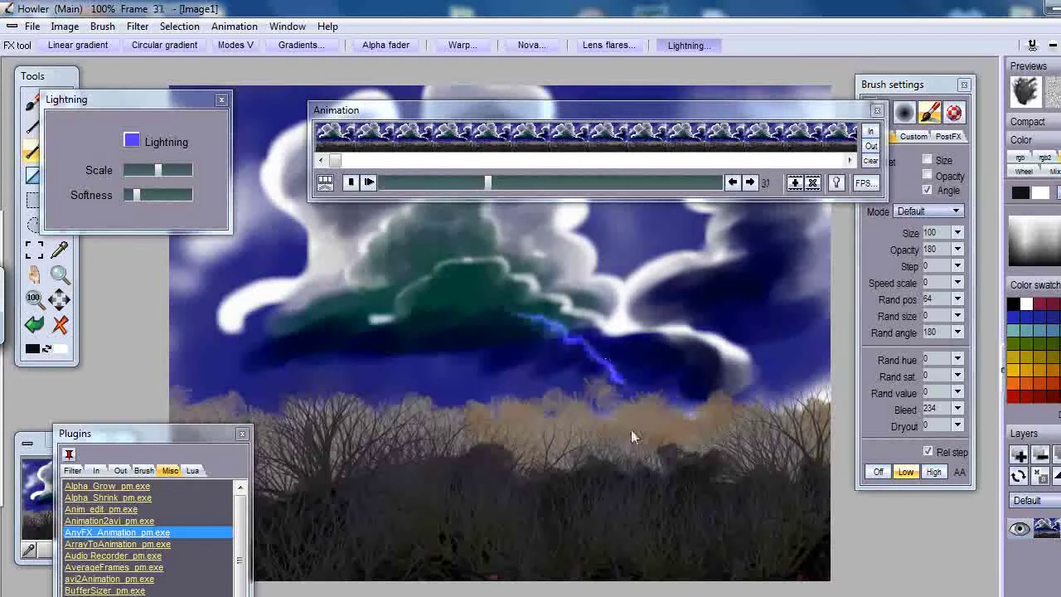
# Step: Draw lightning bolts on frame 35, two close together right of centre and one above the left trees
pyautogui.press('Right')
pyautogui.press('Right')
pyautogui.press('Right')
pyautogui.press('Right')
pyautogui.moveTo(554, 418); pyautogui.dragTo(528, 337)
pyautogui.moveTo(526, 431); pyautogui.dragTo(525, 425)
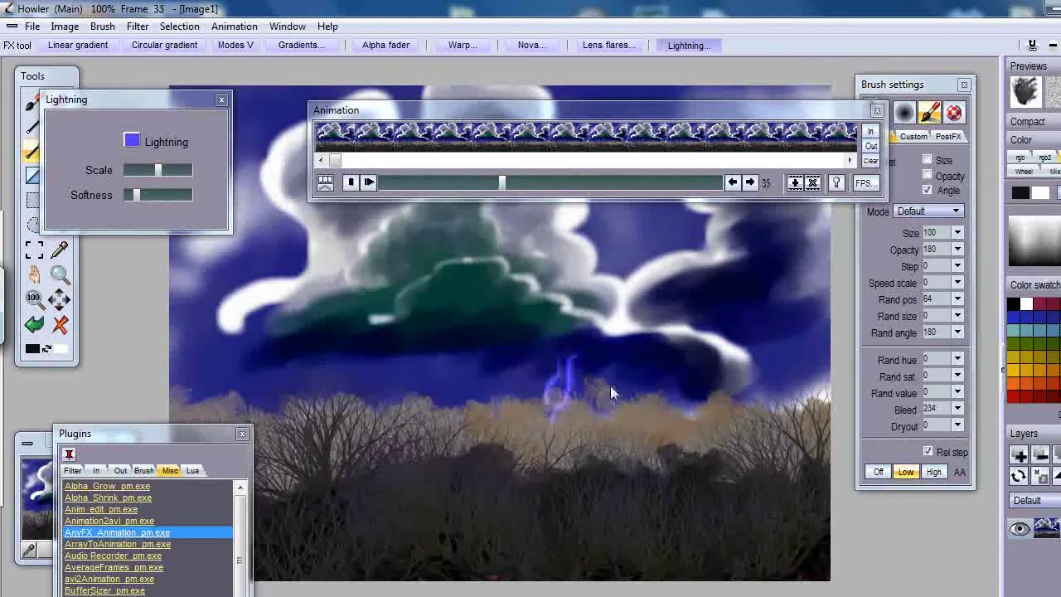
pyautogui.moveTo(306, 355); pyautogui.dragTo(376, 392)
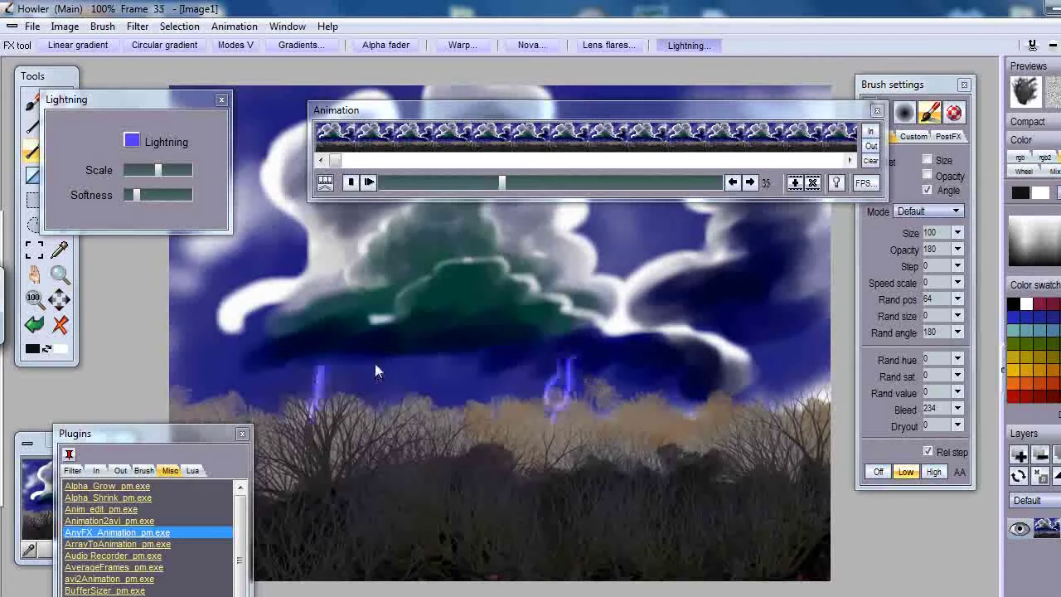
# Step: Draw a lightning bolt between the dark cloud base and the treeline on frame 41
pyautogui.press('Right')
pyautogui.press('Right')
pyautogui.press('Right')
pyautogui.press('Right')
pyautogui.press('Right')
pyautogui.press('Right')
pyautogui.moveTo(426, 336)
pyautogui.mouseDown()
pyautogui.moveTo(475, 372)
pyautogui.moveTo(454, 349)
pyautogui.moveTo(469, 400)
pyautogui.moveTo(497, 348)
pyautogui.moveTo(533, 384)
pyautogui.mouseUp()
# Step: Draw three separate lightning bolts striking down from the dark cloud base on frame 45
pyautogui.press('Right')
pyautogui.press('Right')
pyautogui.press('Right')
pyautogui.moveTo(525, 331)
pyautogui.mouseDown()
pyautogui.moveTo(596, 425)
pyautogui.moveTo(582, 364)
pyautogui.moveTo(632, 345)
pyautogui.moveTo(676, 417)
pyautogui.moveTo(609, 390)
pyautogui.moveTo(497, 413)
pyautogui.mouseUp()
# Step: Step back and forth through the frames around 41 to 45 to check the bolts drawn on them
pyautogui.press('Right')
pyautogui.press('Left')
pyautogui.press('Left')
pyautogui.press('Left')
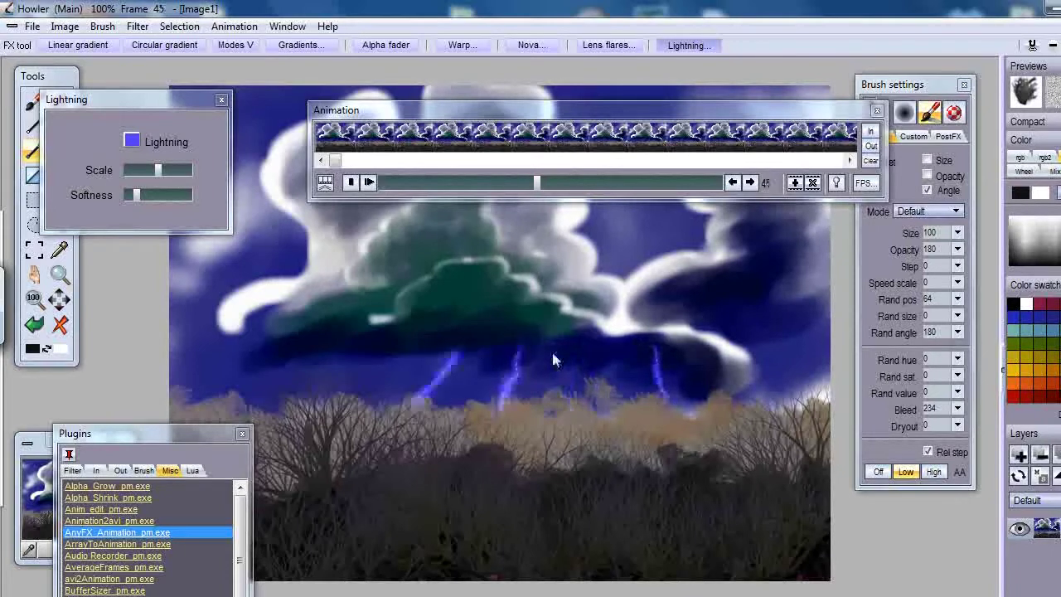
pyautogui.press('Right')
pyautogui.press('Right')
pyautogui.press('Right')
pyautogui.press('Right')
pyautogui.press('Right')
pyautogui.press('Right')
pyautogui.press('Right')
pyautogui.press('Right')
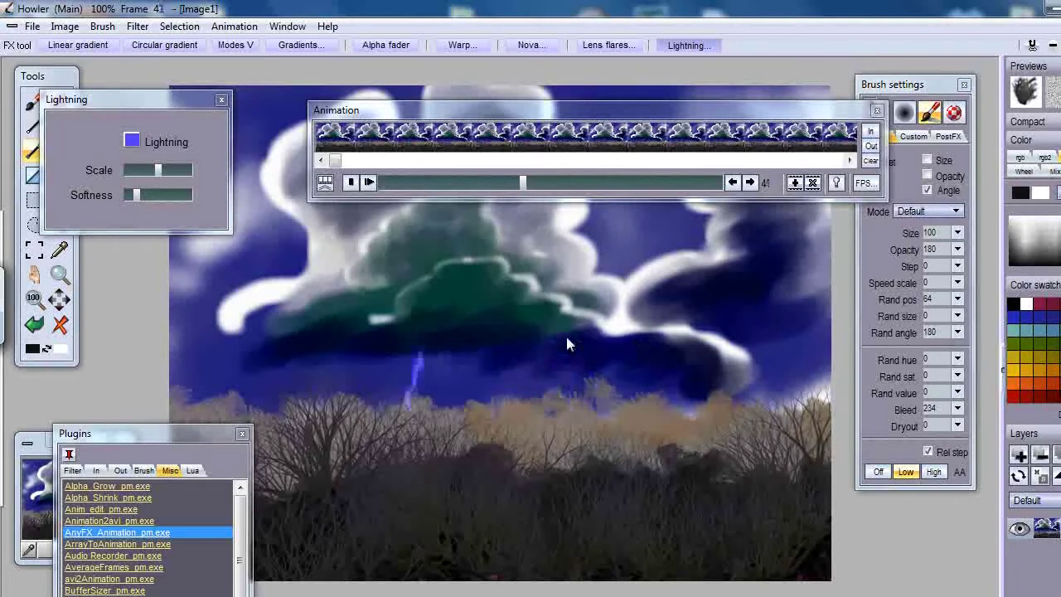
# Step: Draw a burst of many lightning bolts across the clouds and down to the trees on frame 62
pyautogui.press('Right')
pyautogui.press('Right')
pyautogui.press('Right')
pyautogui.press('Right')
pyautogui.press('Right')
pyautogui.press('Right')
pyautogui.press('Right')
pyautogui.press('Right')
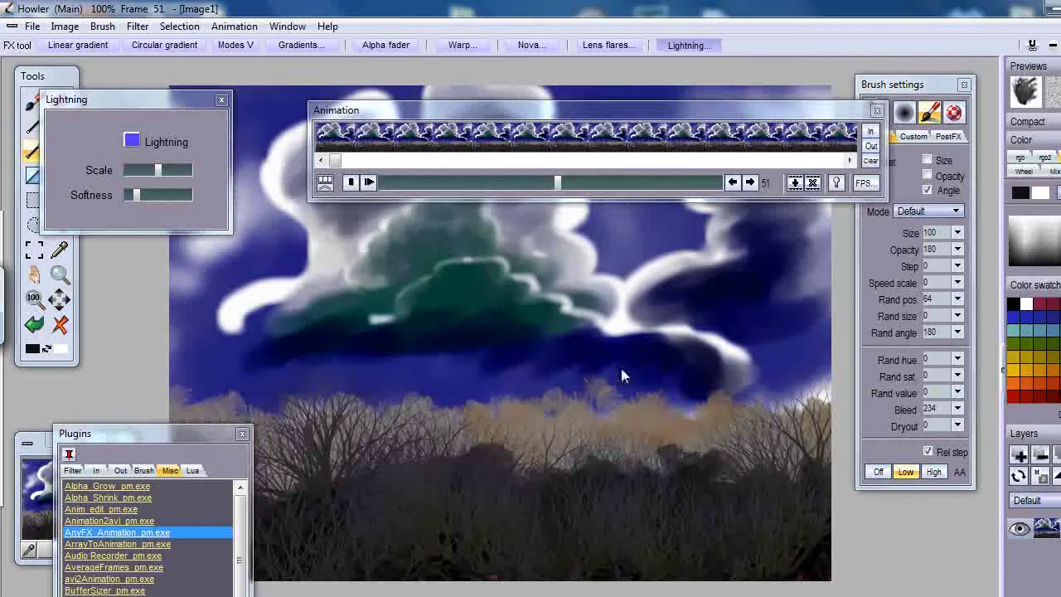
pyautogui.press('Right')
pyautogui.press('Right')
pyautogui.press('Right')
pyautogui.press('Right')
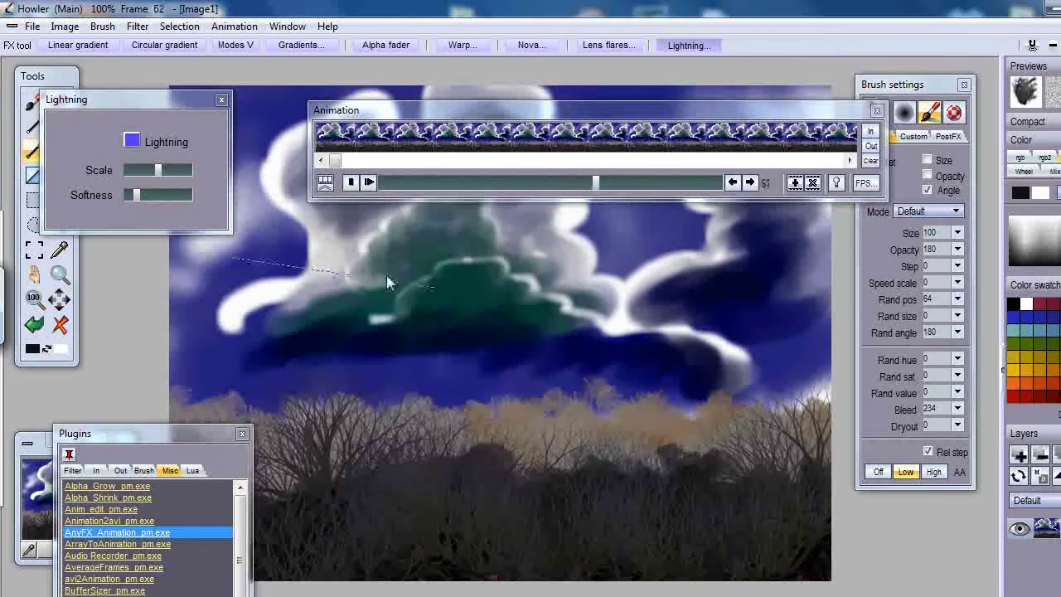
pyautogui.click(449, 322)
pyautogui.click(421, 387)
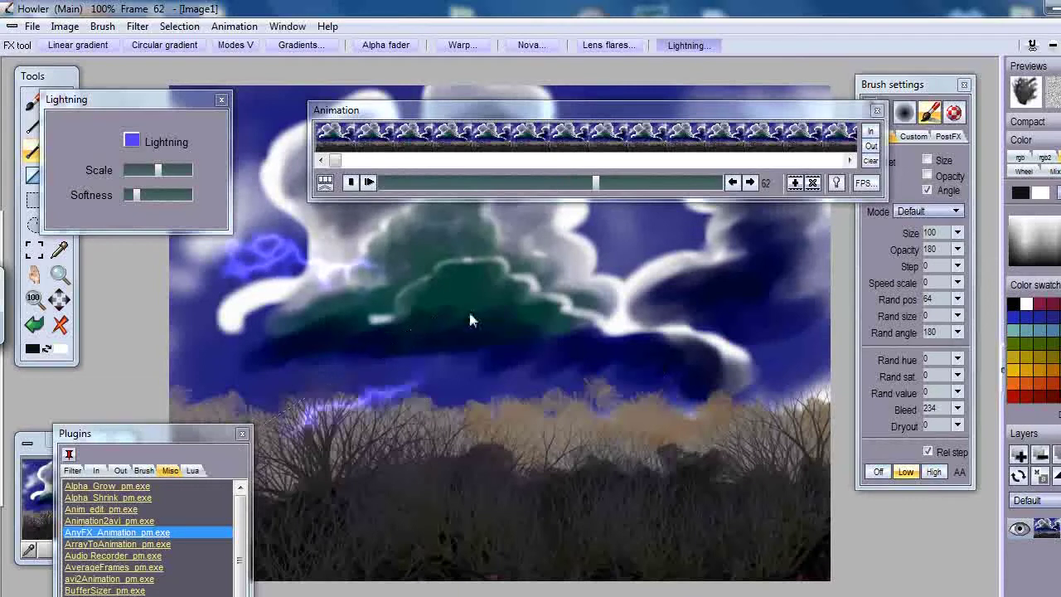
pyautogui.click(496, 331)
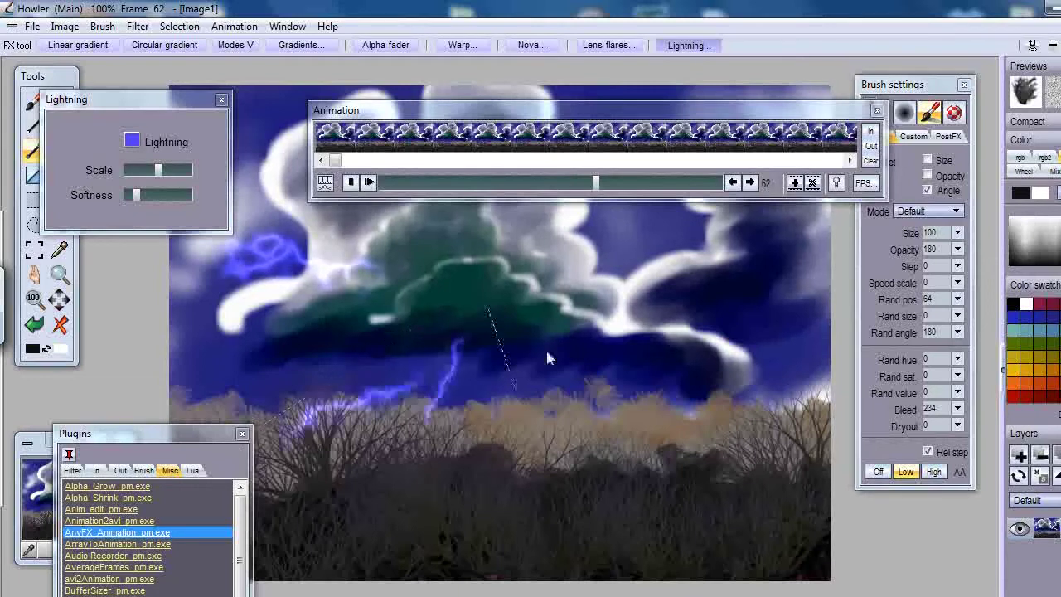
pyautogui.click(539, 405)
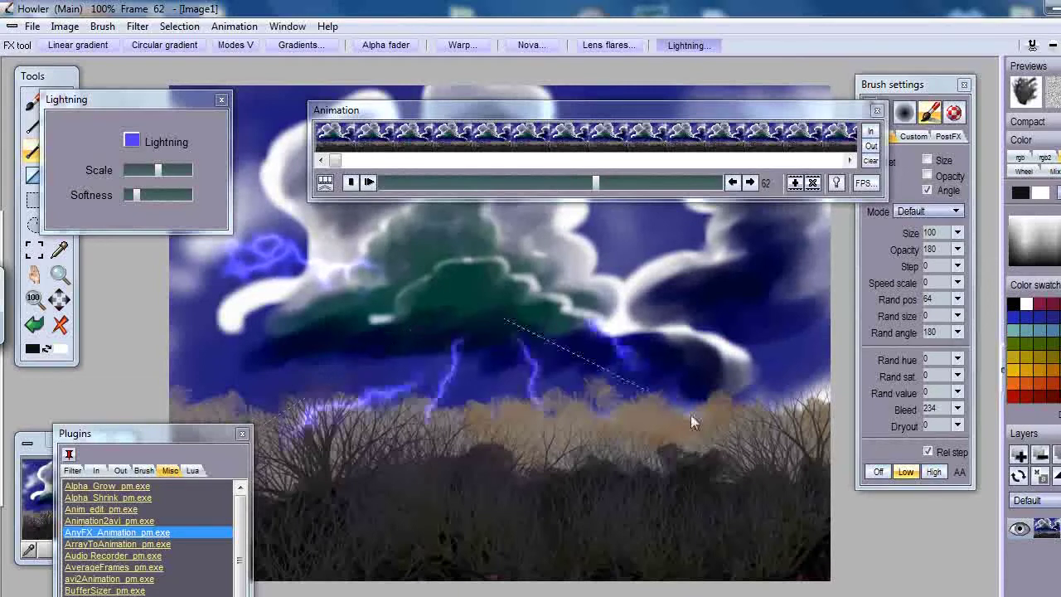
pyautogui.click(630, 422)
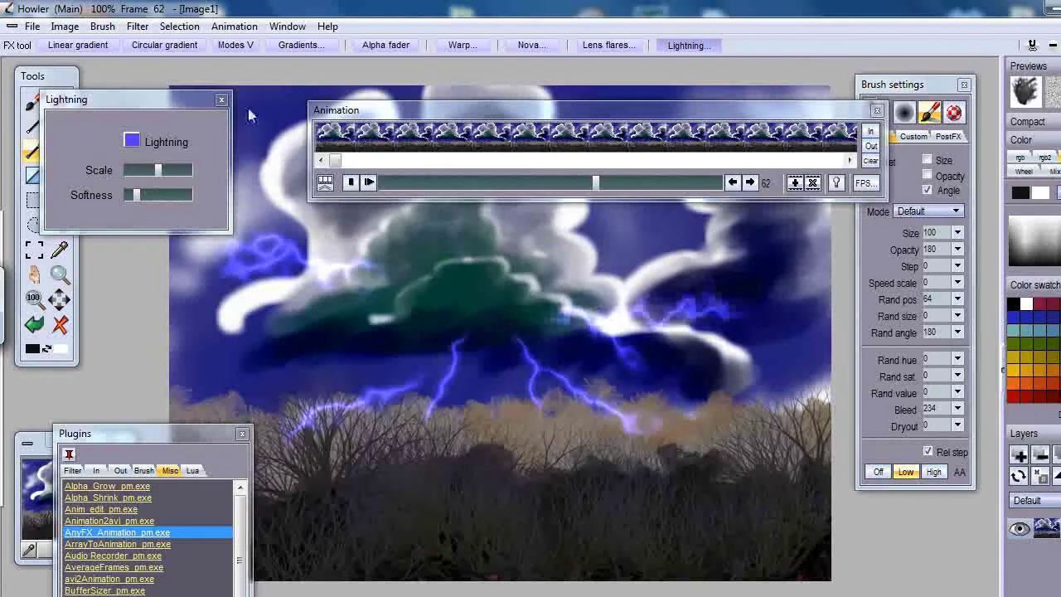
# Step: Brighten frame 62 with the Value adjustment filter, setting Brightness to 126
pyautogui.click(138, 26)
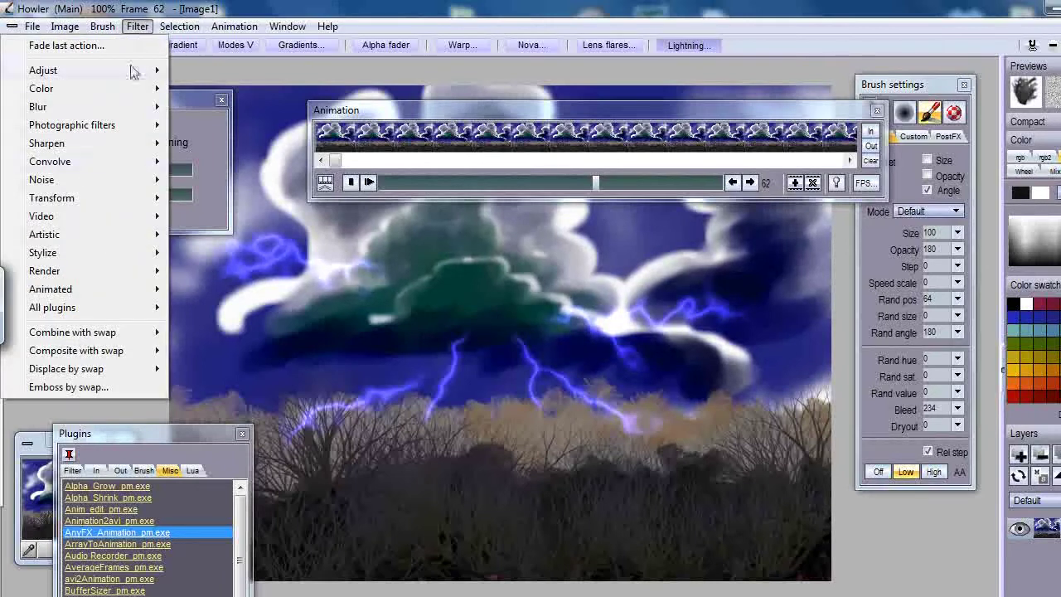
pyautogui.moveTo(134, 72)
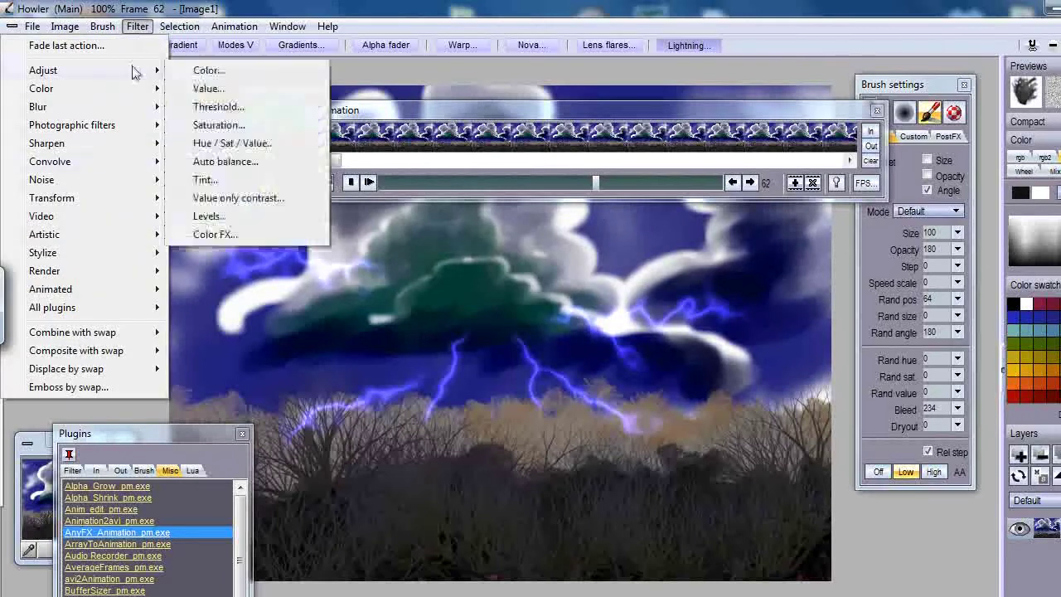
pyautogui.click(209, 88)
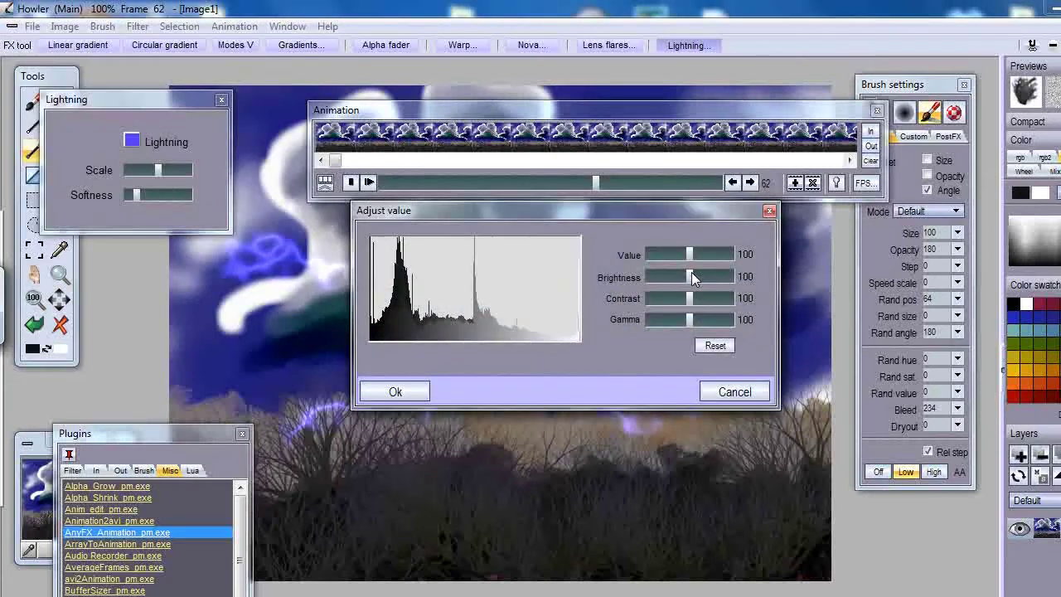
pyautogui.moveTo(693, 276); pyautogui.dragTo(702, 276)
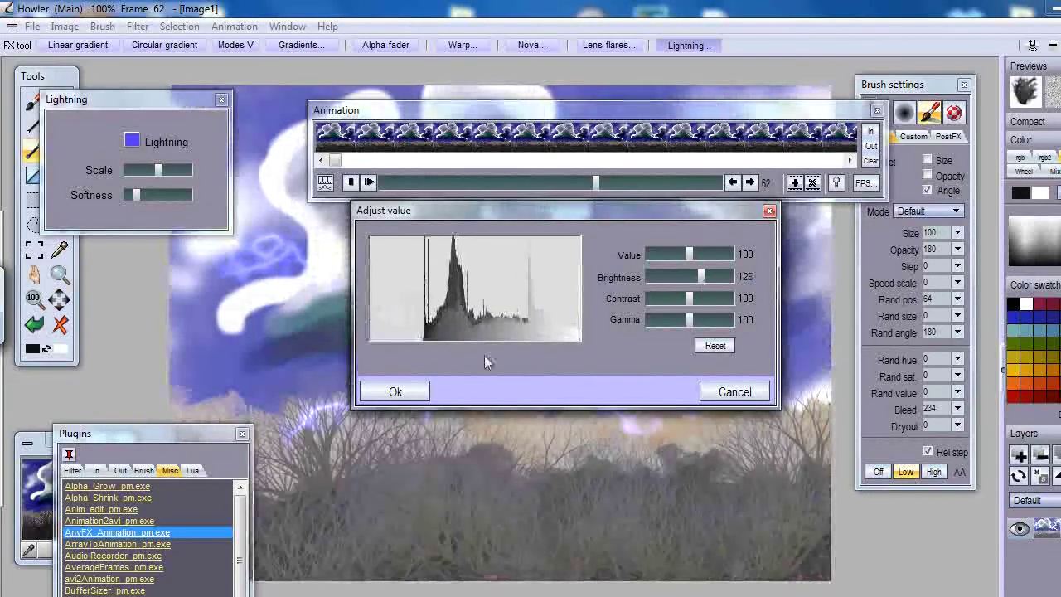
pyautogui.click(403, 392)
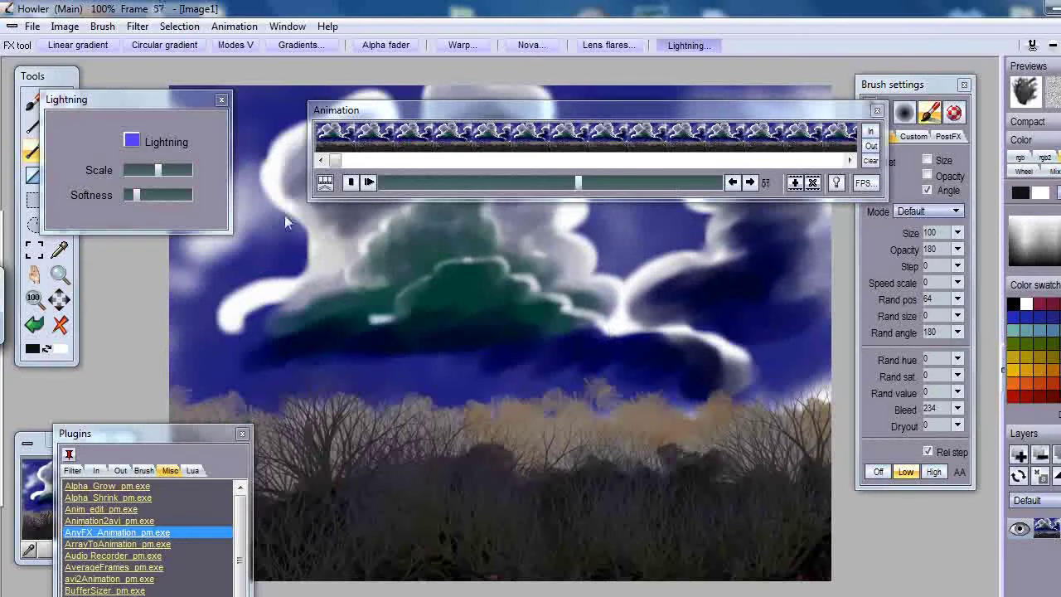
# Step: Try selecting the dark lower part of the green cloud on frame 57 with the Magic Wand
pyautogui.click(66, 75)
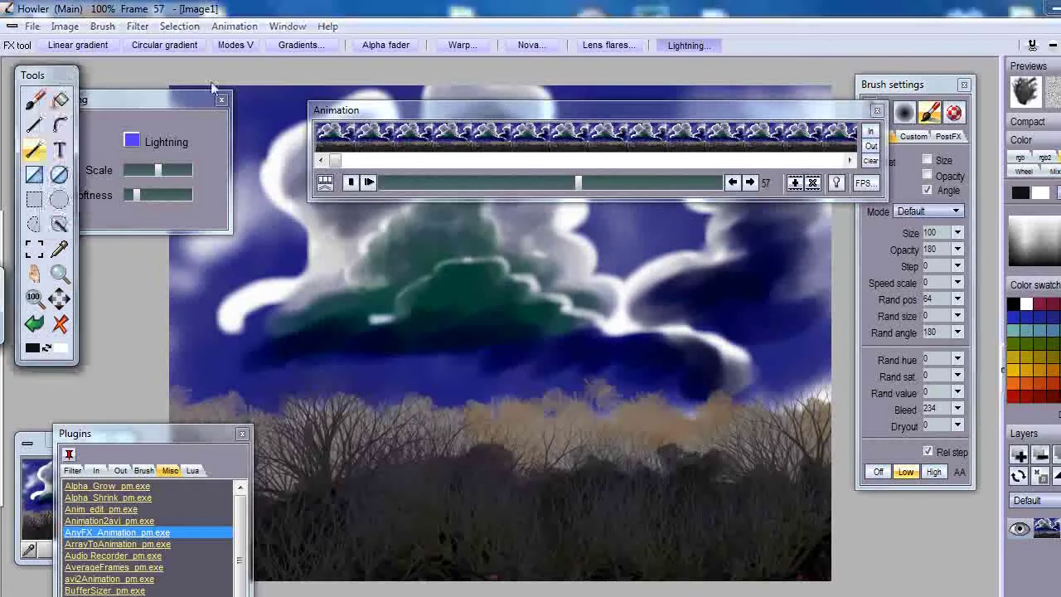
pyautogui.click(234, 27)
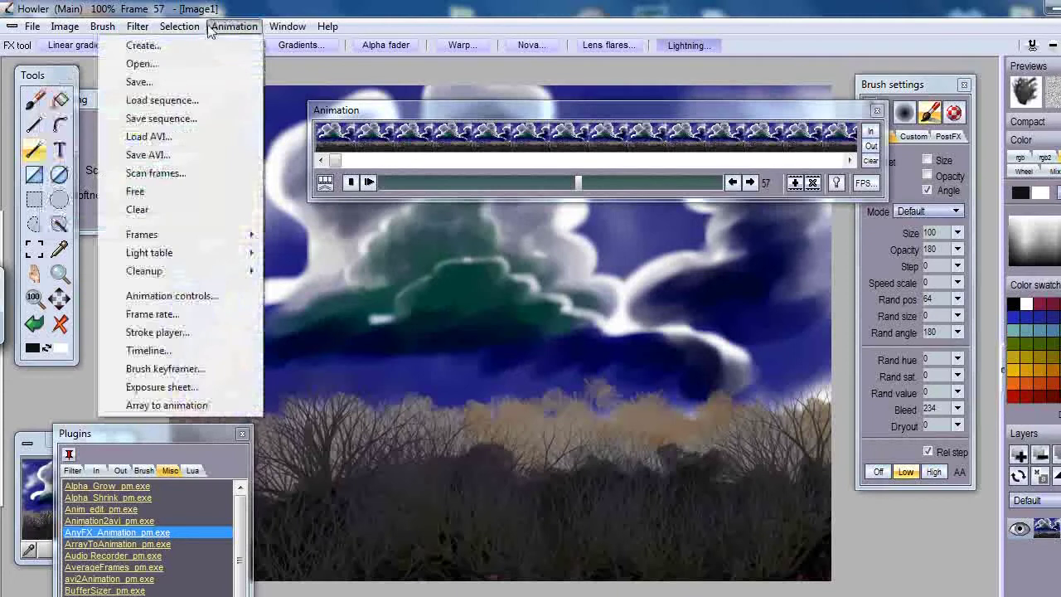
pyautogui.click(147, 100)
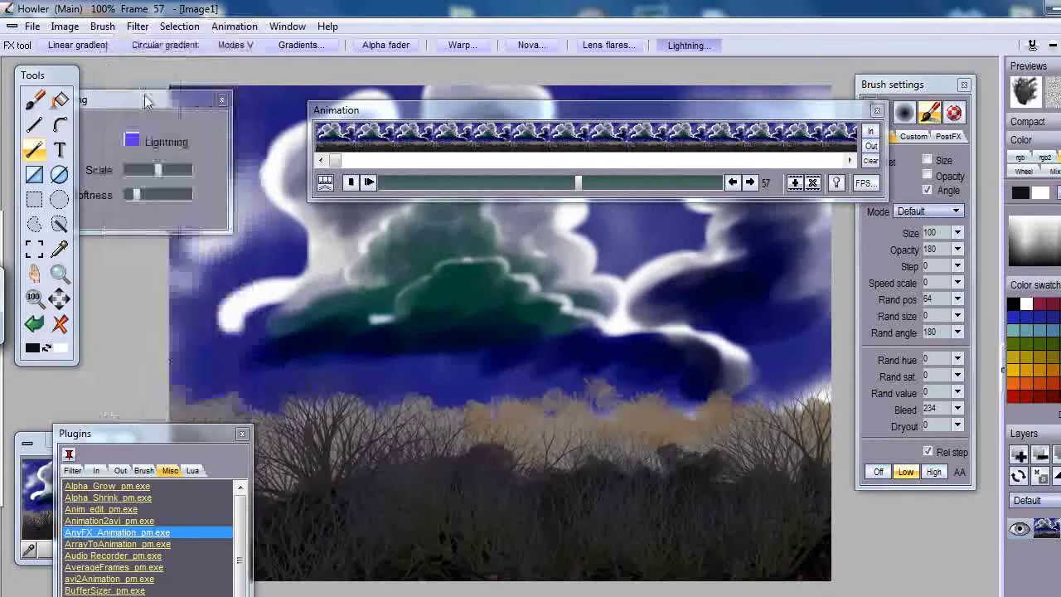
pyautogui.click(60, 224)
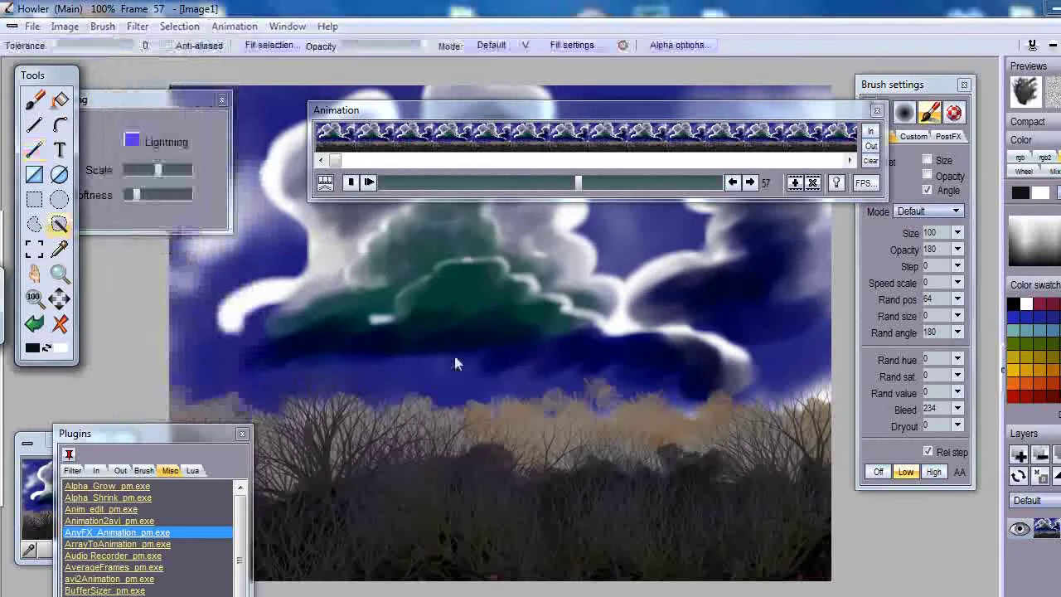
pyautogui.click(323, 326)
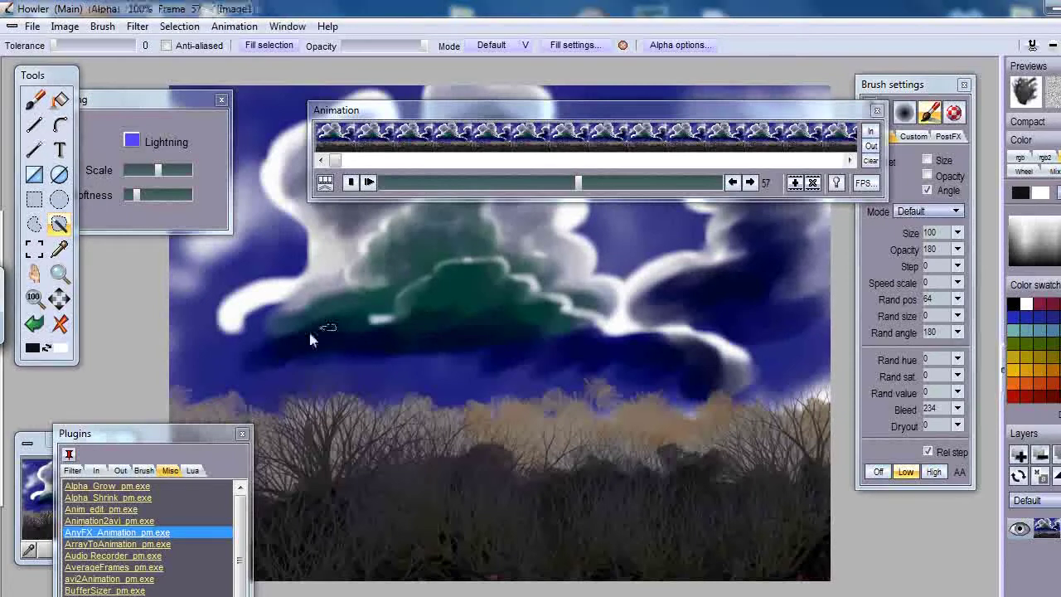
# Step: Replace the wand selection with a freehand area from the dark cloud base down to the treetops, and inspect its mask in the alpha buffer
pyautogui.click(222, 100)
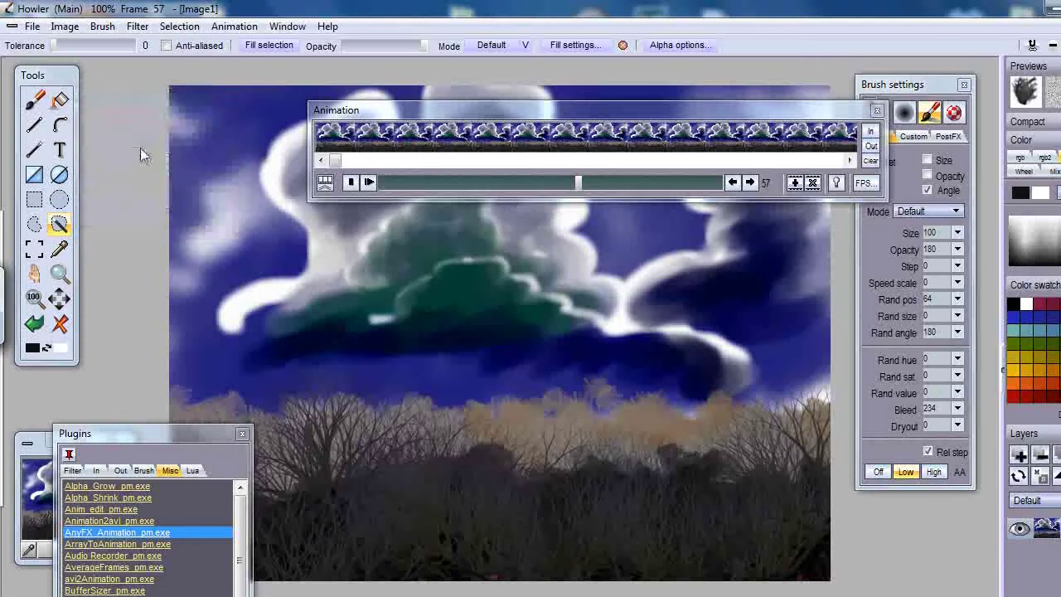
pyautogui.click(33, 226)
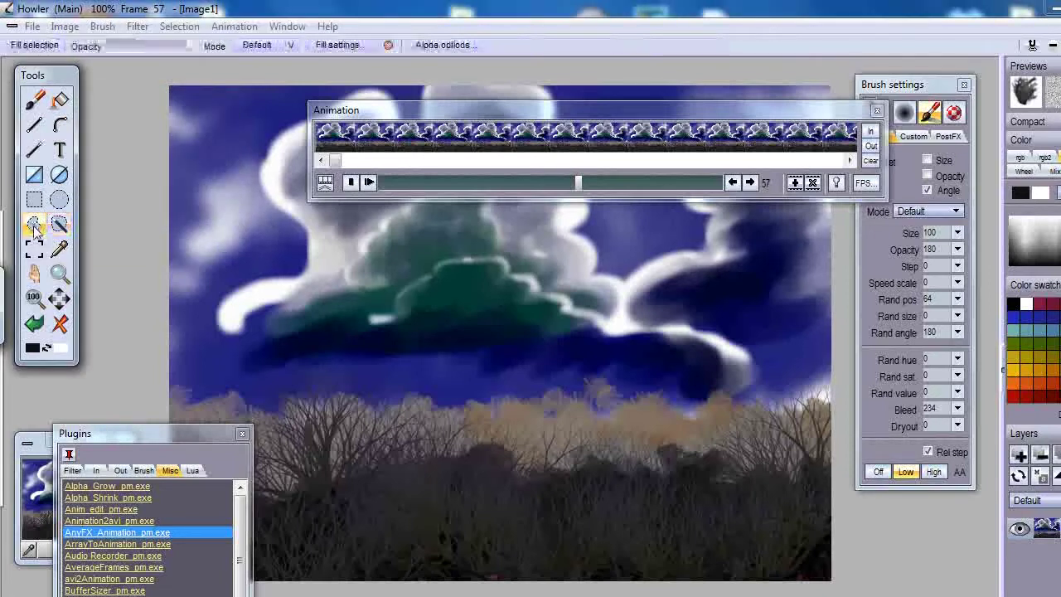
pyautogui.moveTo(342, 336)
pyautogui.mouseDown()
pyautogui.moveTo(319, 341)
pyautogui.moveTo(315, 410)
pyautogui.moveTo(336, 445)
pyautogui.moveTo(472, 429)
pyautogui.mouseUp()
pyautogui.moveTo(544, 443)
pyautogui.mouseDown()
pyautogui.moveTo(688, 440)
pyautogui.moveTo(702, 398)
pyautogui.moveTo(645, 355)
pyautogui.moveTo(514, 329)
pyautogui.moveTo(341, 333)
pyautogui.mouseUp()
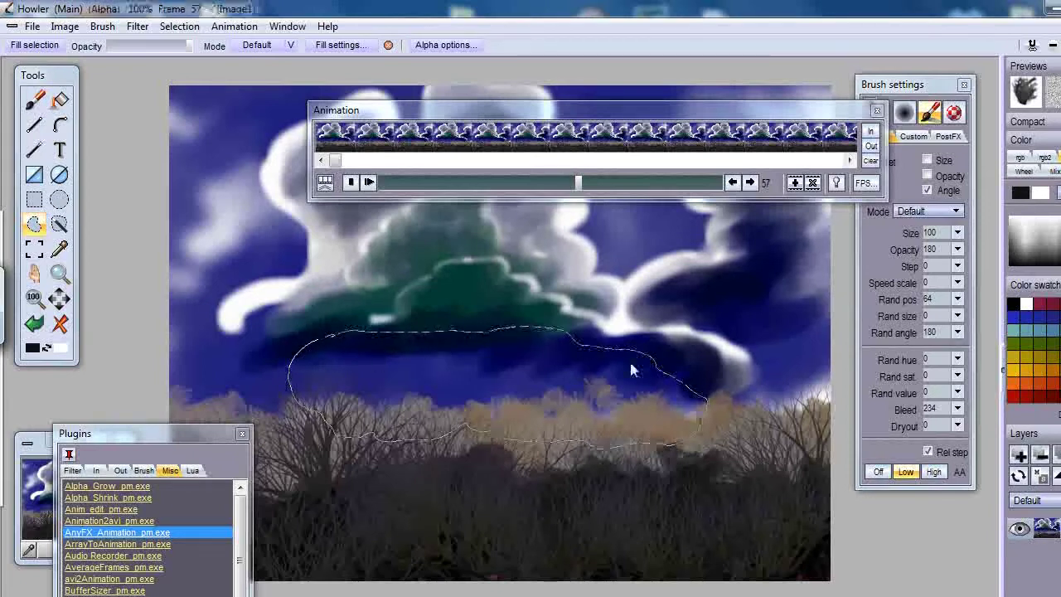
pyautogui.click(179, 25)
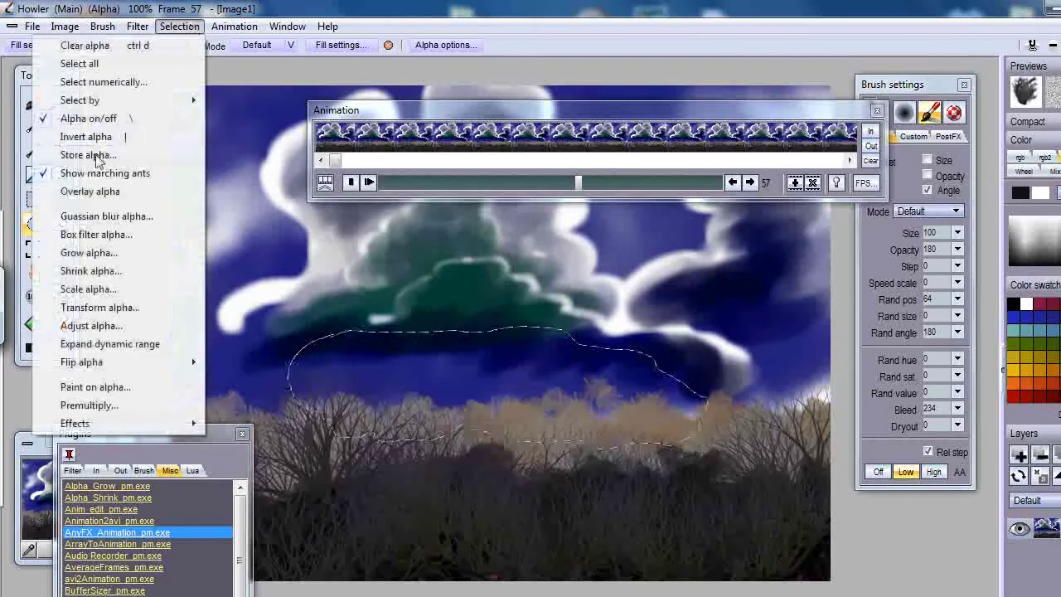
pyautogui.click(126, 155)
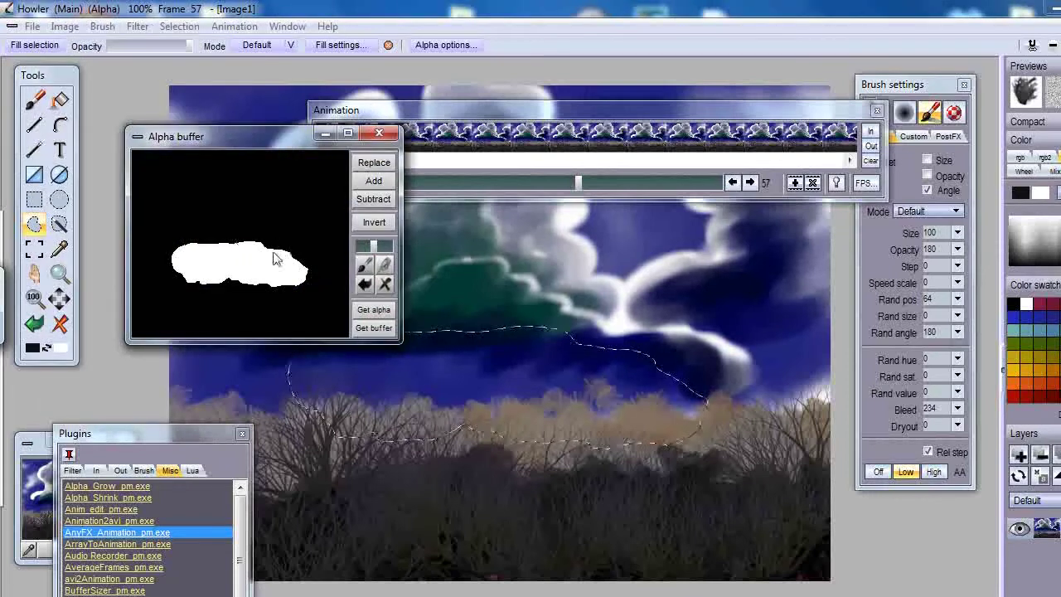
pyautogui.click(379, 135)
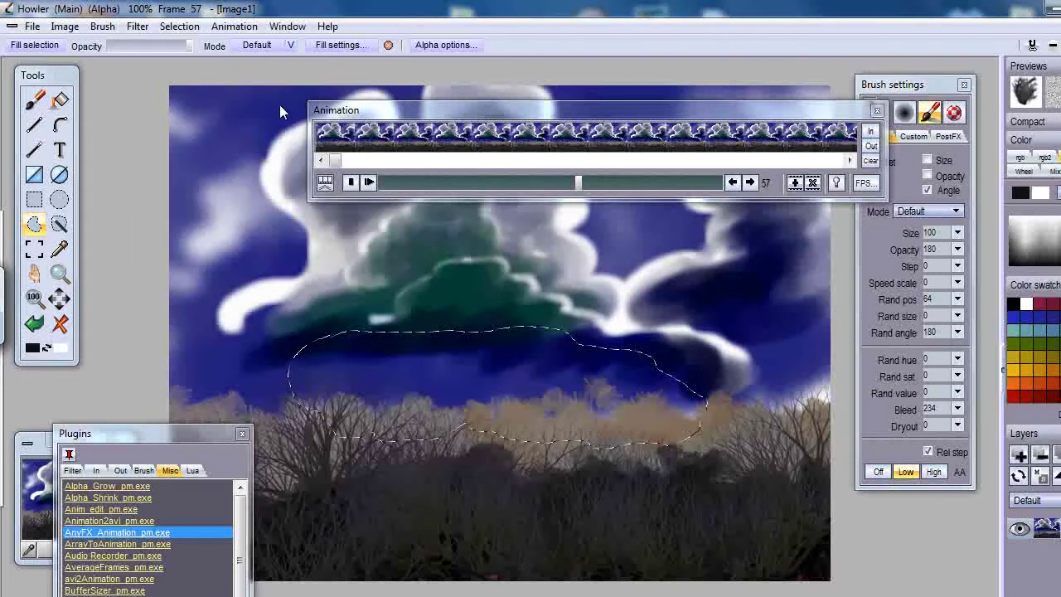
# Step: Soften the selection's edges with the alpha Box filter at level 30, and inspect the feathered mask in the alpha buffer
pyautogui.click(179, 25)
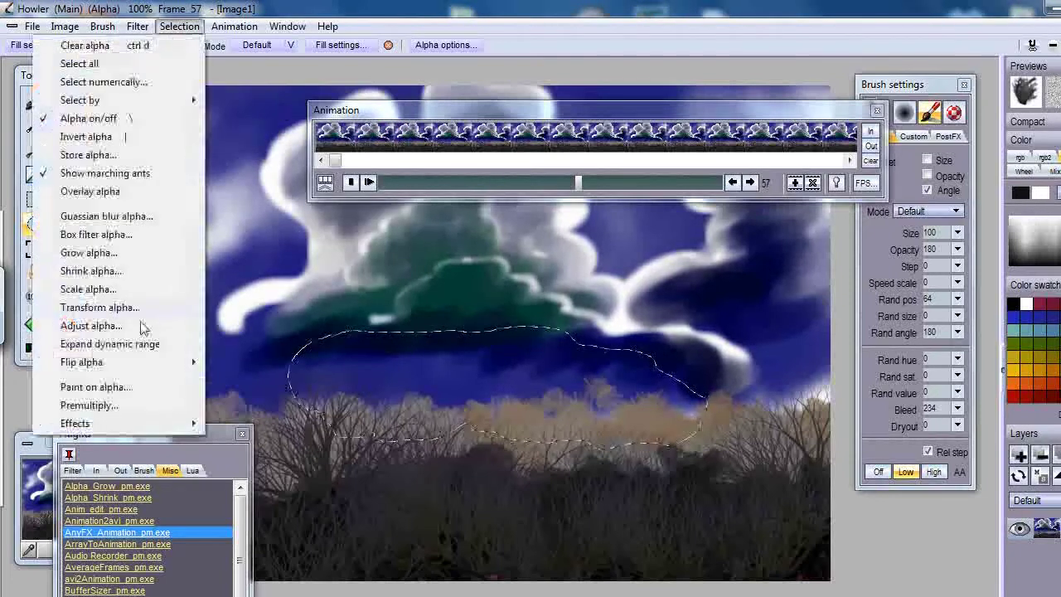
pyautogui.click(106, 235)
pyautogui.click(564, 295)
pyautogui.moveTo(564, 297); pyautogui.dragTo(536, 297)
pyautogui.click(561, 325)
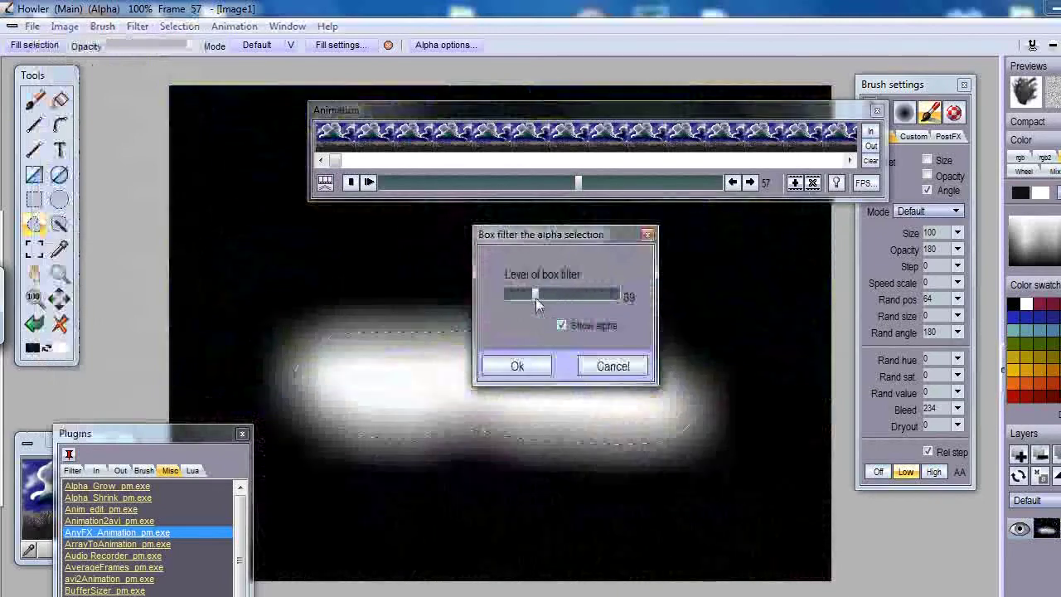
pyautogui.moveTo(537, 298); pyautogui.dragTo(529, 301)
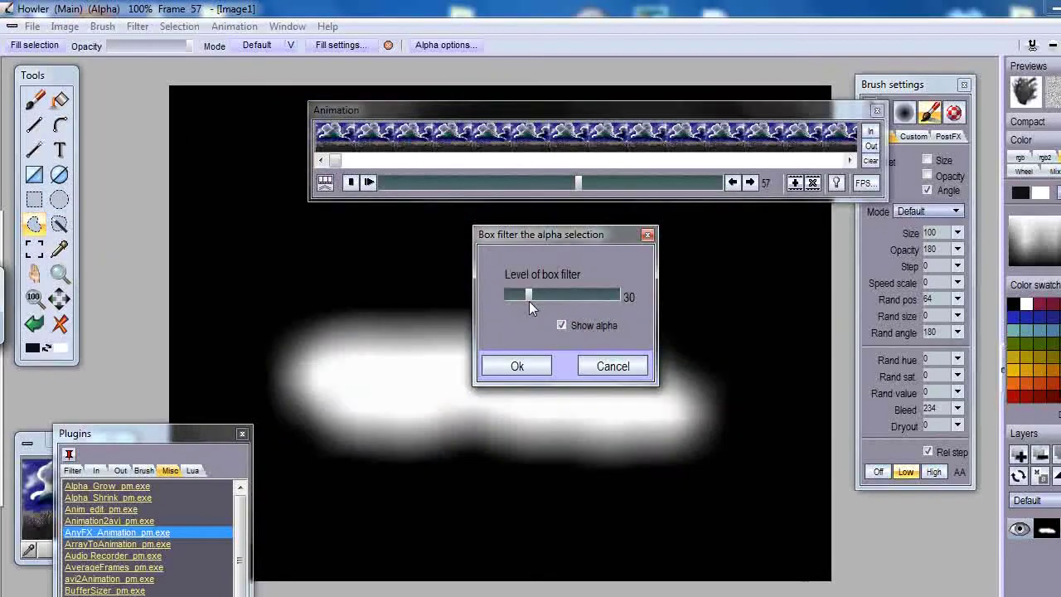
pyautogui.click(515, 369)
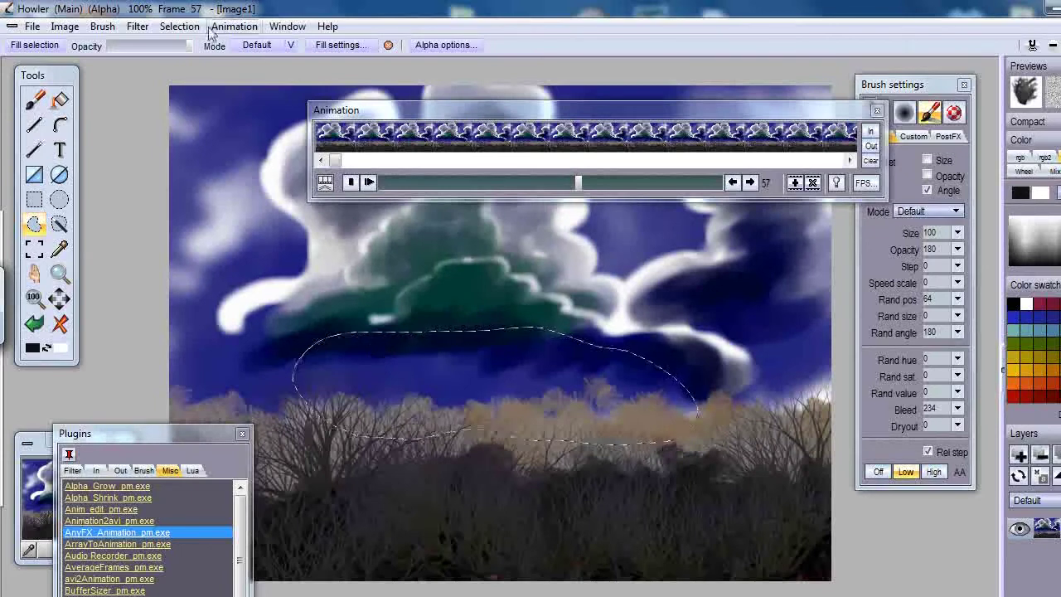
pyautogui.click(180, 27)
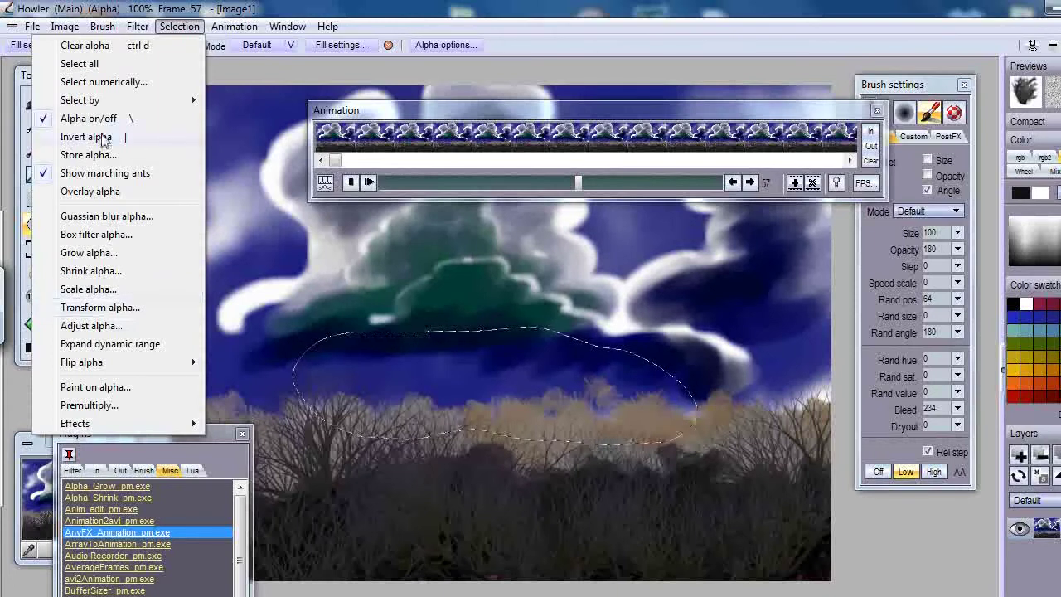
pyautogui.click(92, 155)
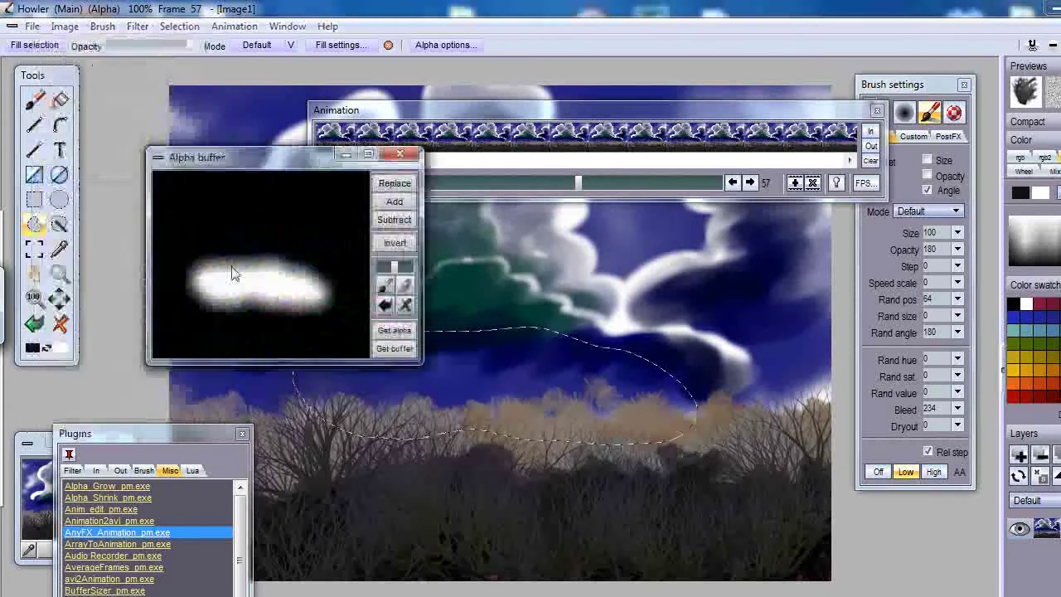
pyautogui.click(401, 155)
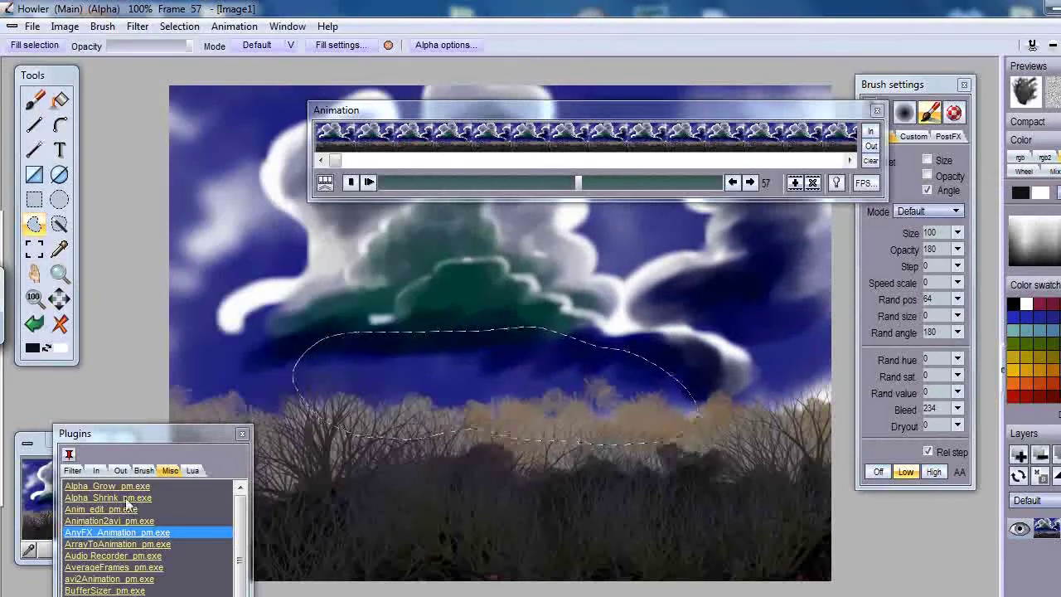
# Step: Launch the AnyFX Animation plugin for the selected area of the animation
pyautogui.moveTo(130, 433); pyautogui.dragTo(112, 243)
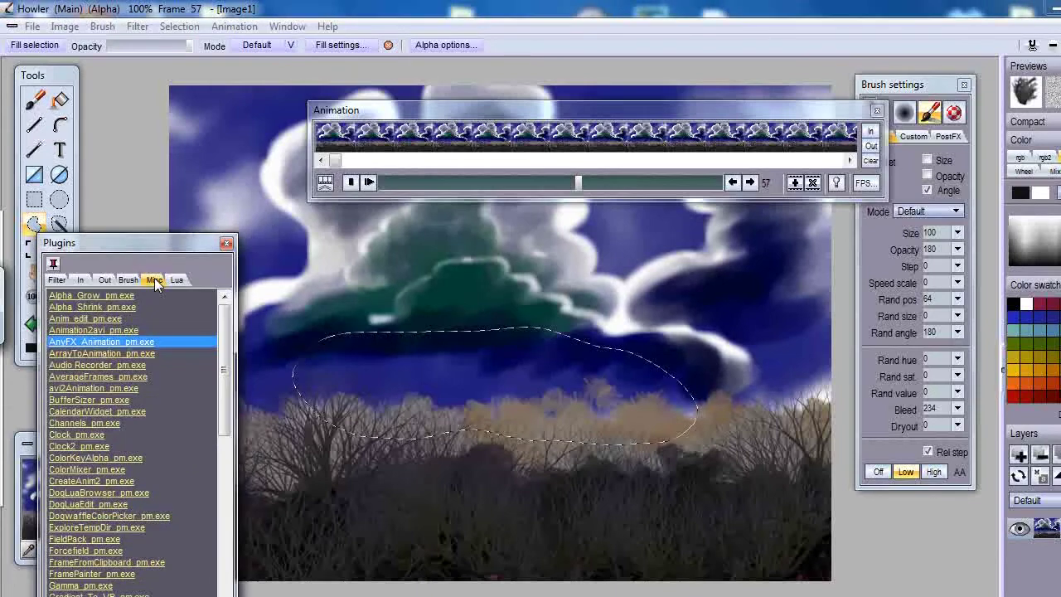
pyautogui.doubleClick(70, 343)
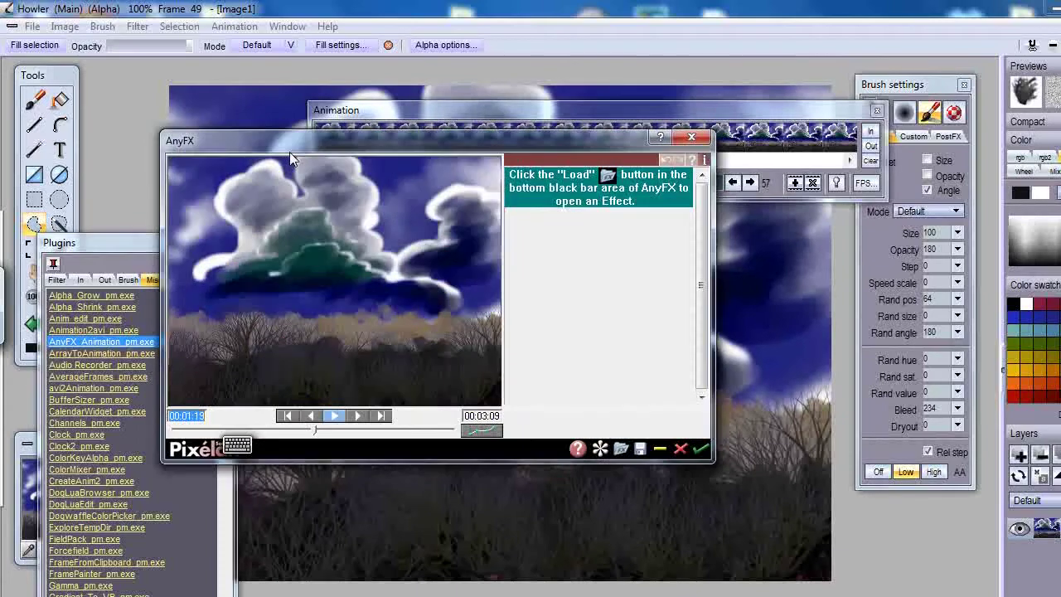
pyautogui.moveTo(473, 137); pyautogui.dragTo(397, 163)
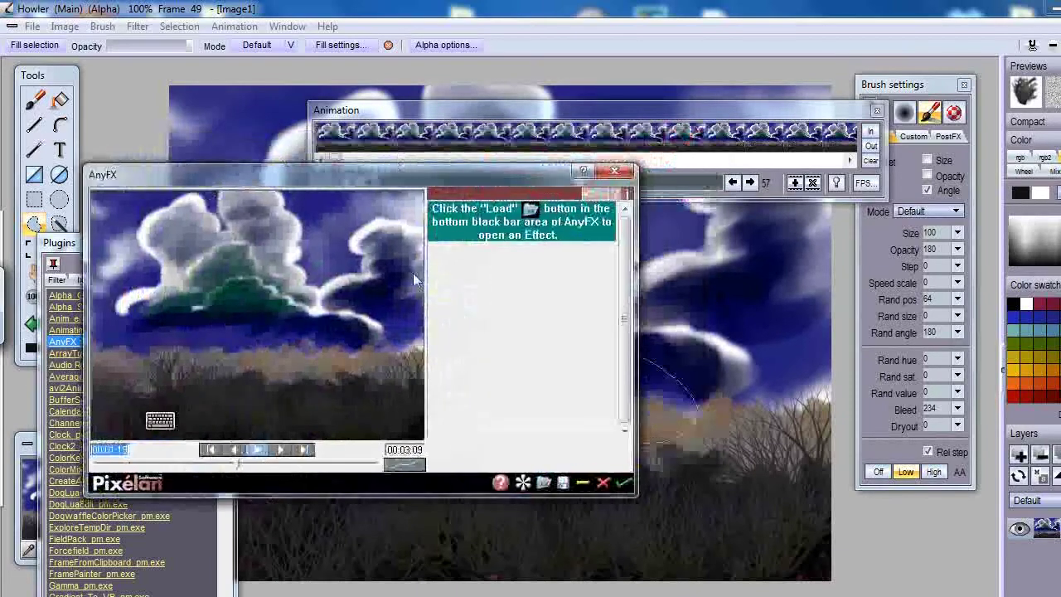
# Step: Preview the Rain-Base.afxa preset from the Rain folder and load it into AnyFX
pyautogui.click(544, 483)
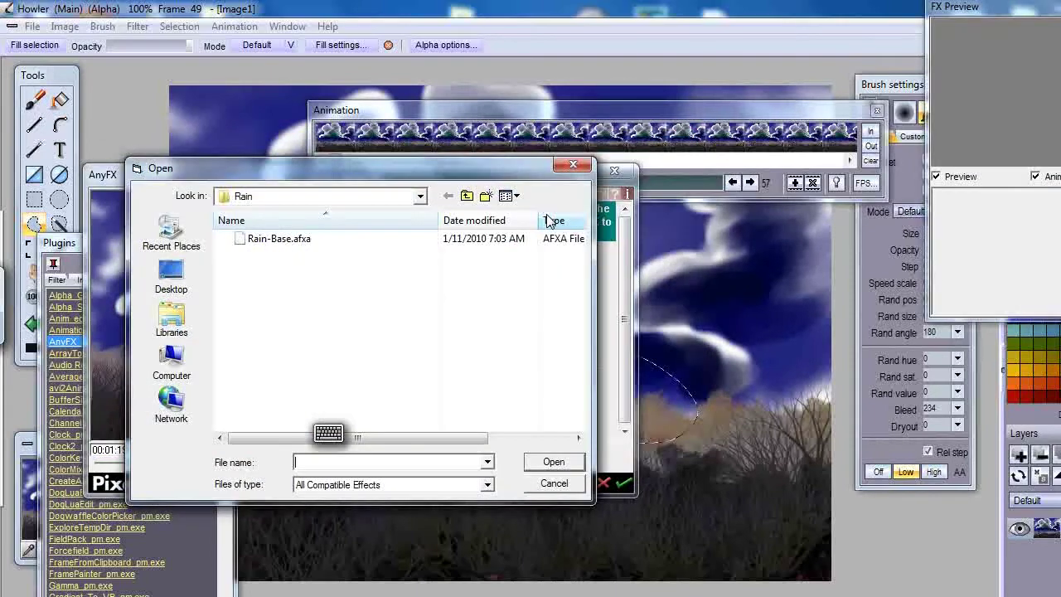
pyautogui.click(276, 242)
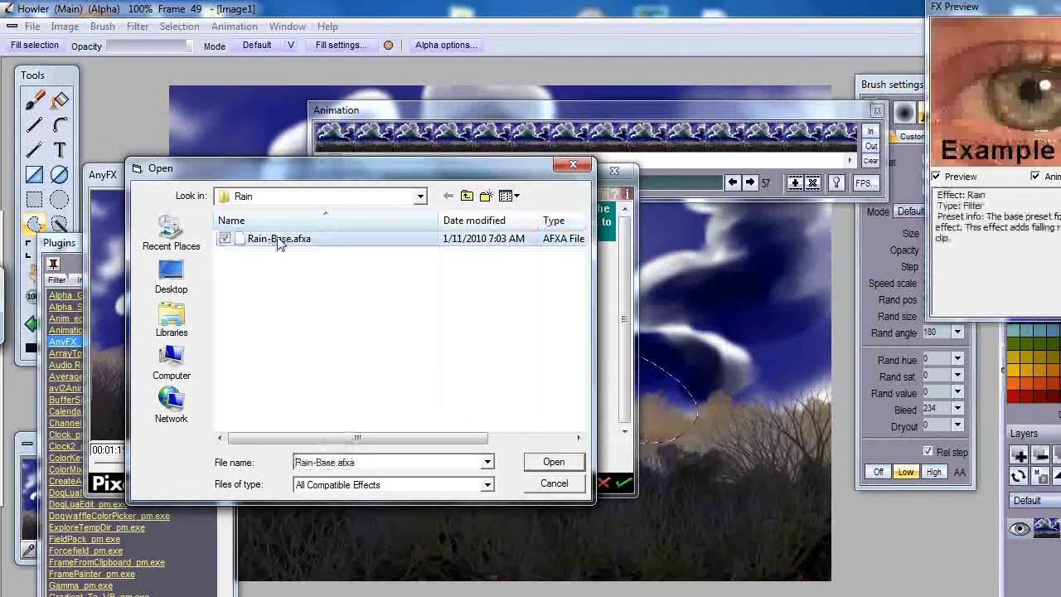
pyautogui.moveTo(1006, 10)
pyautogui.mouseDown()
pyautogui.moveTo(897, 54)
pyautogui.moveTo(717, 166)
pyautogui.mouseUp()
pyautogui.click(282, 240)
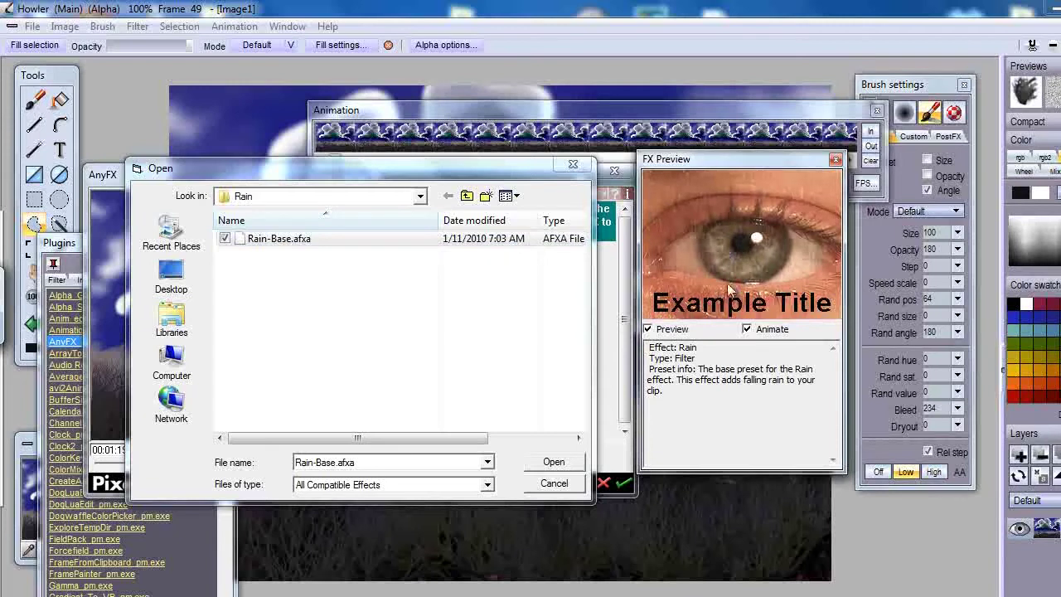
pyautogui.click(747, 330)
pyautogui.click(747, 329)
pyautogui.click(649, 330)
pyautogui.click(649, 330)
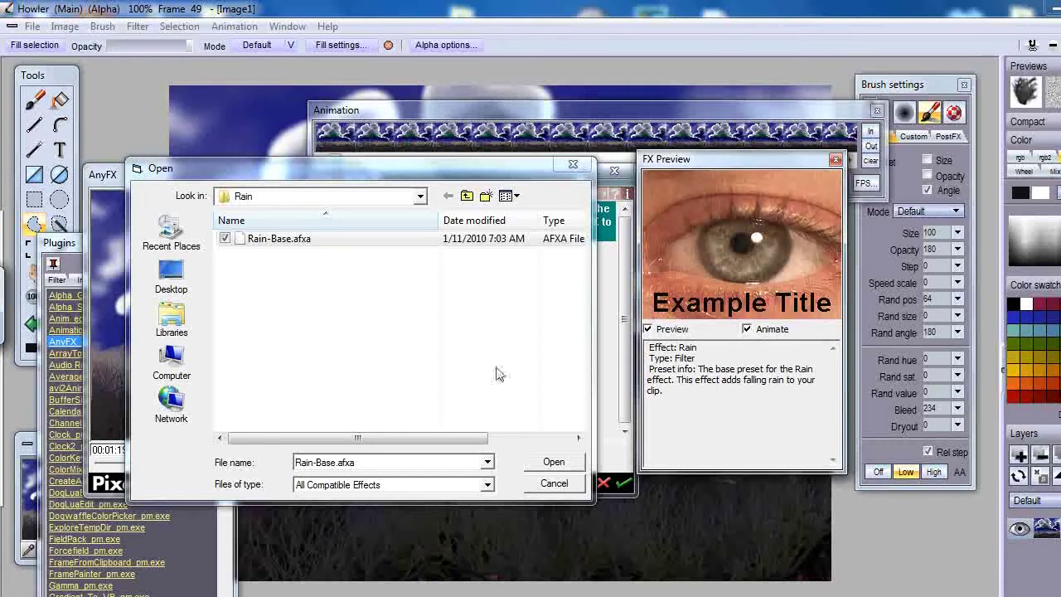
pyautogui.click(552, 461)
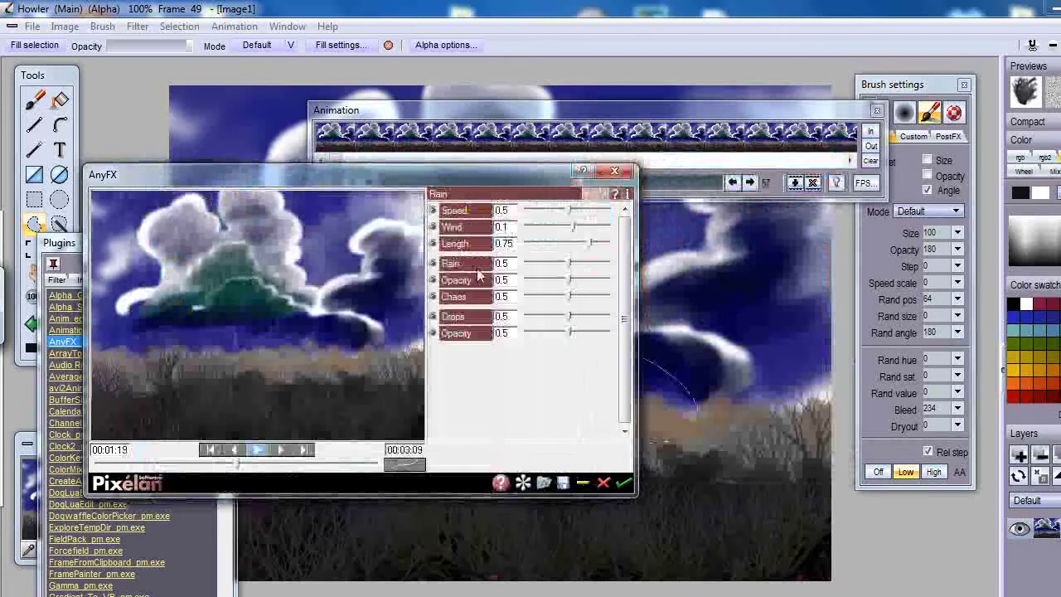
# Step: Set the rain effect's Speed to 0.51, Drops to 0.78 and the drops' Opacity to 0.8
pyautogui.moveTo(570, 215)
pyautogui.mouseDown()
pyautogui.moveTo(552, 215)
pyautogui.moveTo(582, 216)
pyautogui.moveTo(569, 216)
pyautogui.mouseUp()
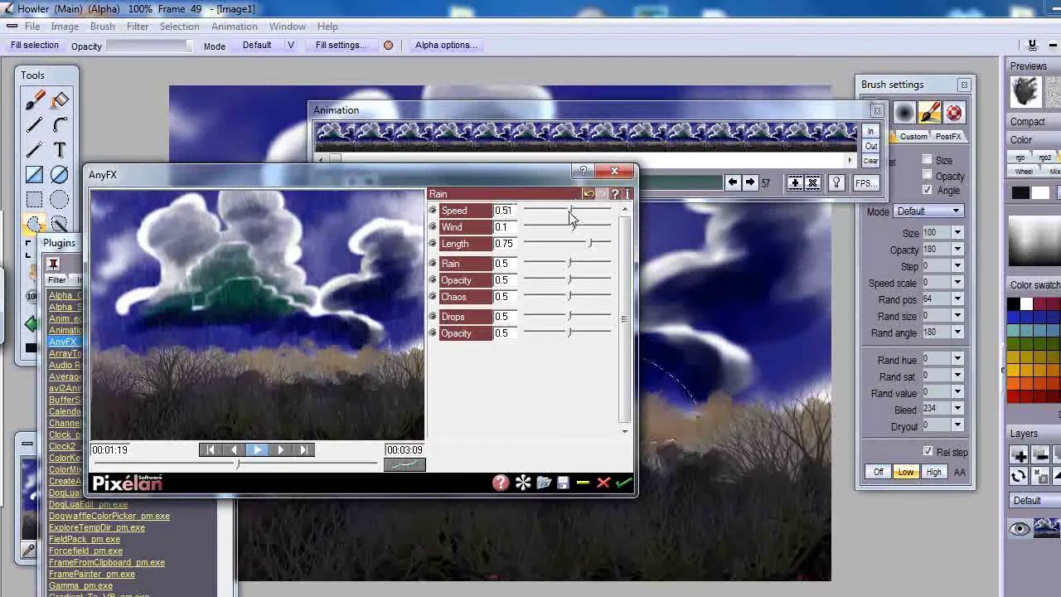
pyautogui.moveTo(572, 321); pyautogui.dragTo(592, 320)
pyautogui.click(591, 332)
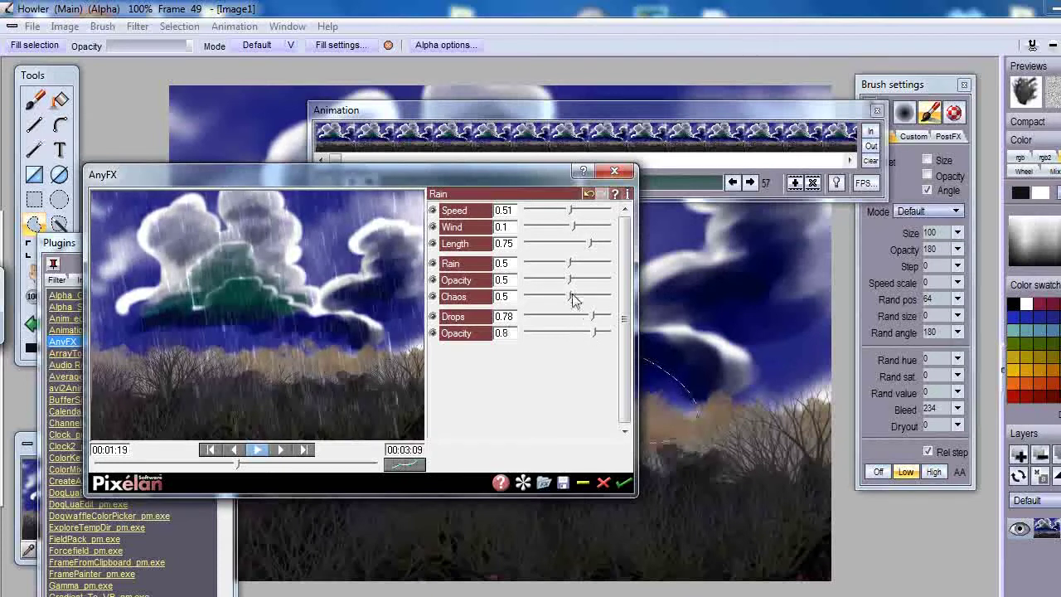
# Step: Set the rain effect's Chaos to 0.85, Rain to 0.87, rain Opacity to 0.72 and Wind to -0.32, and apply it to the animation
pyautogui.click(597, 297)
pyautogui.click(571, 279)
pyautogui.moveTo(569, 265); pyautogui.dragTo(587, 284)
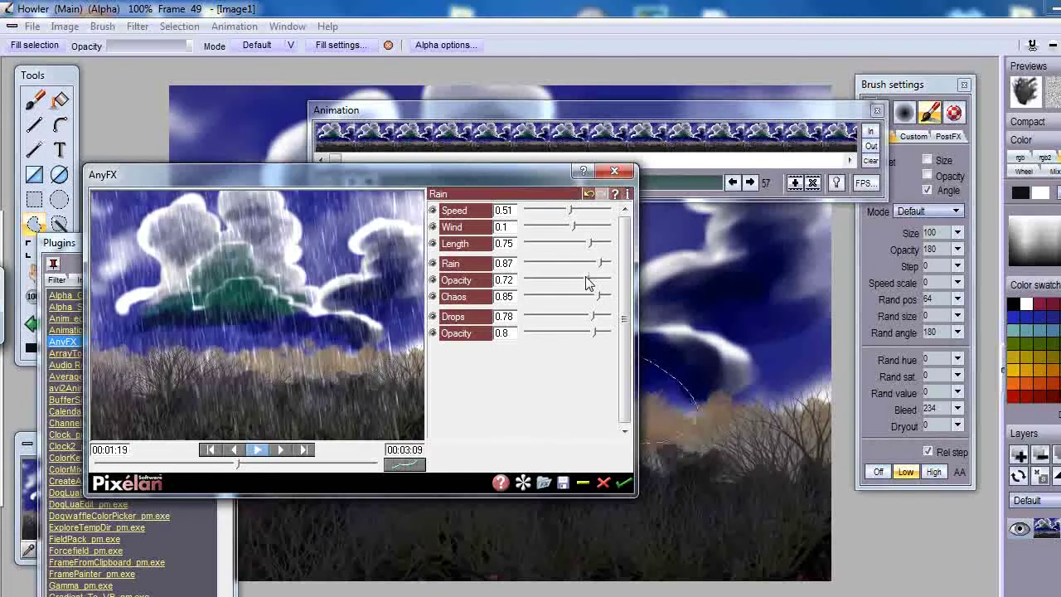
pyautogui.moveTo(572, 233); pyautogui.dragTo(556, 235)
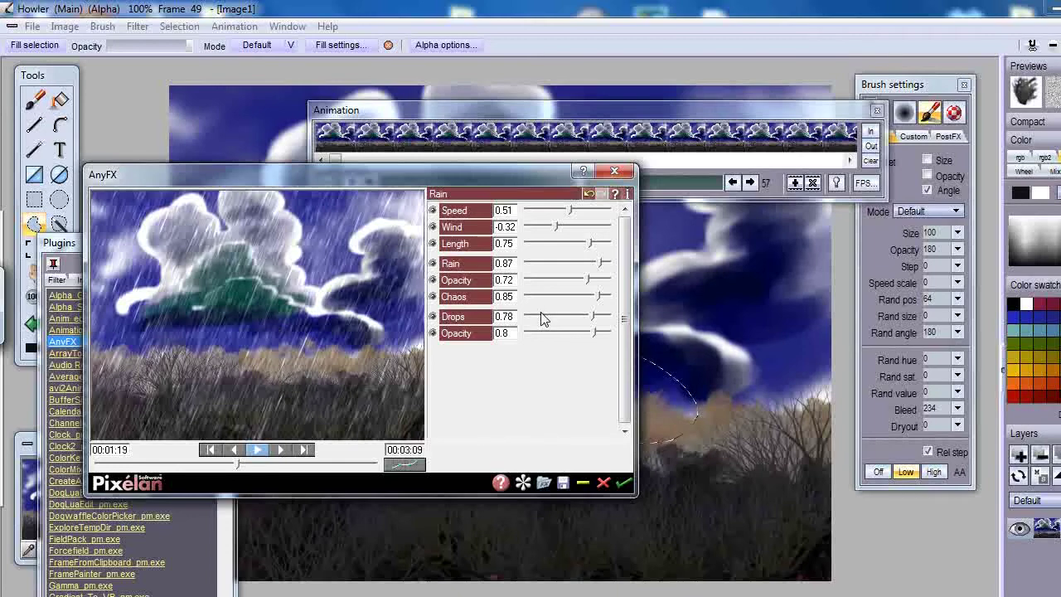
pyautogui.click(623, 483)
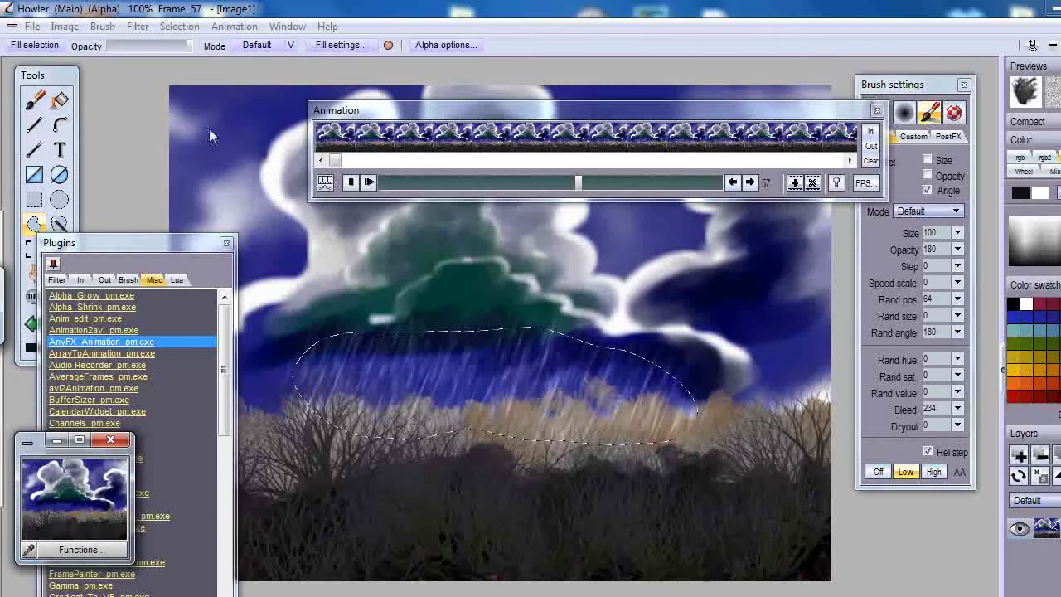
# Step: Hide the marching ants, and switch off and clear the alpha selection around the rain
pyautogui.click(186, 26)
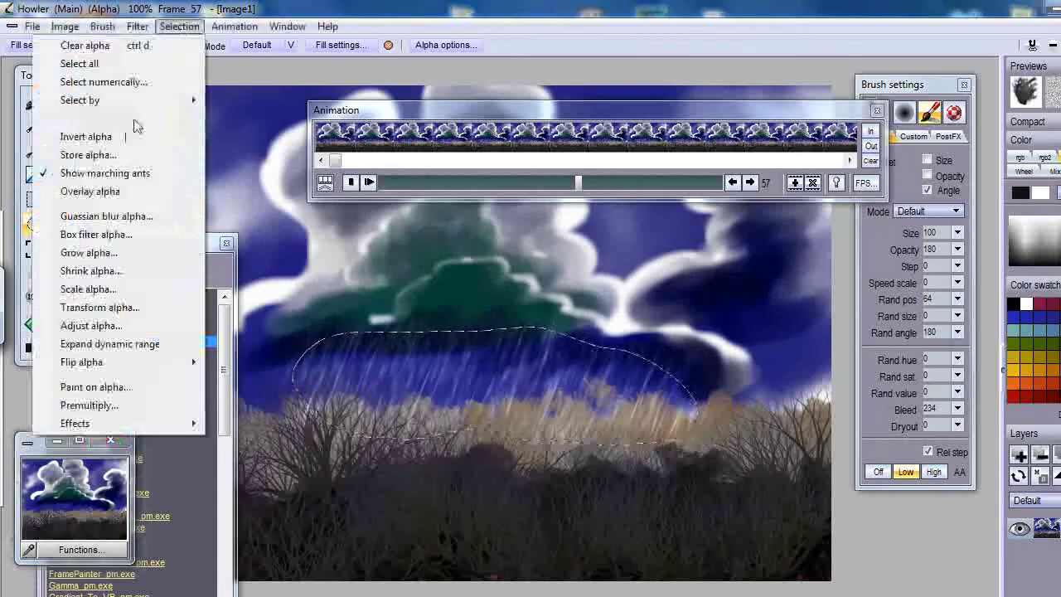
pyautogui.click(108, 173)
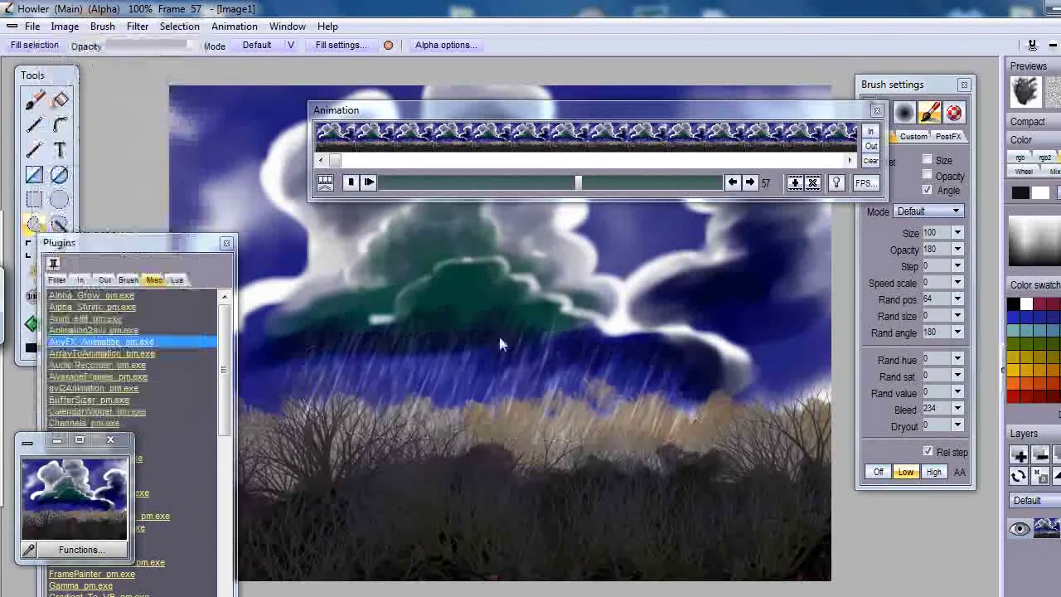
pyautogui.click(174, 31)
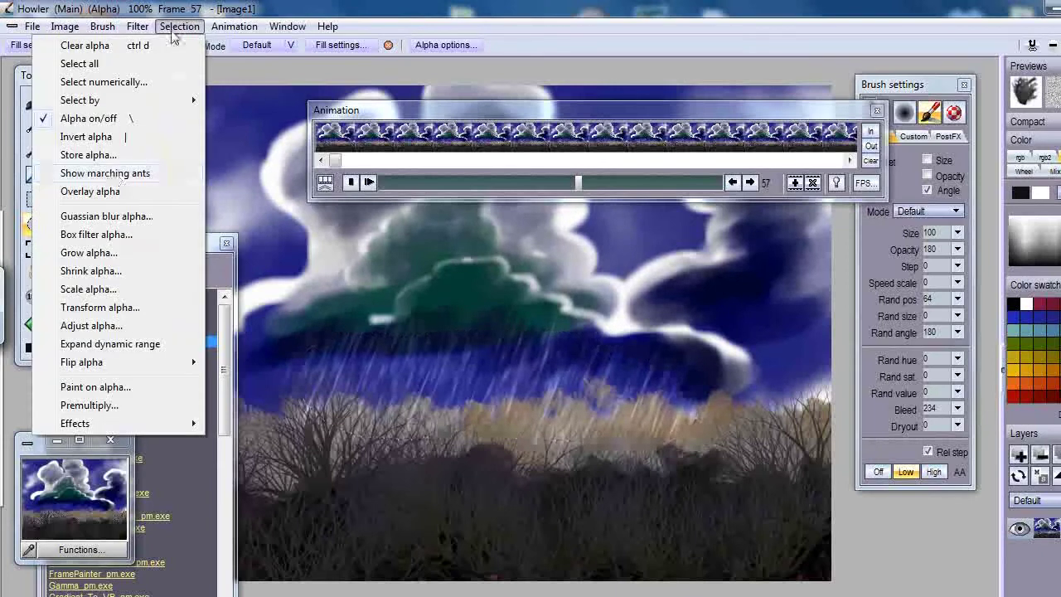
pyautogui.click(95, 118)
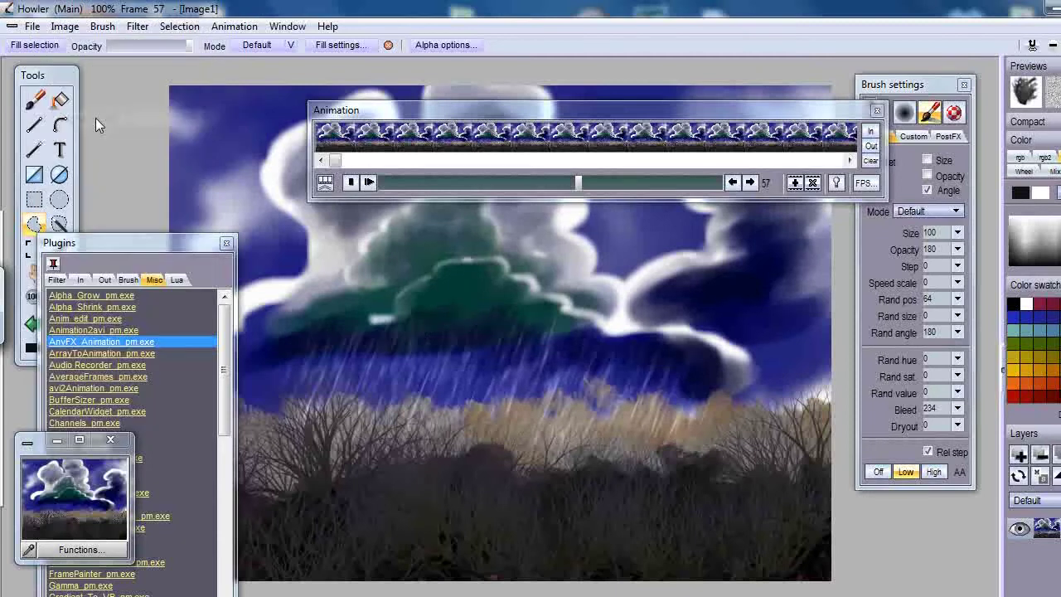
pyautogui.click(175, 26)
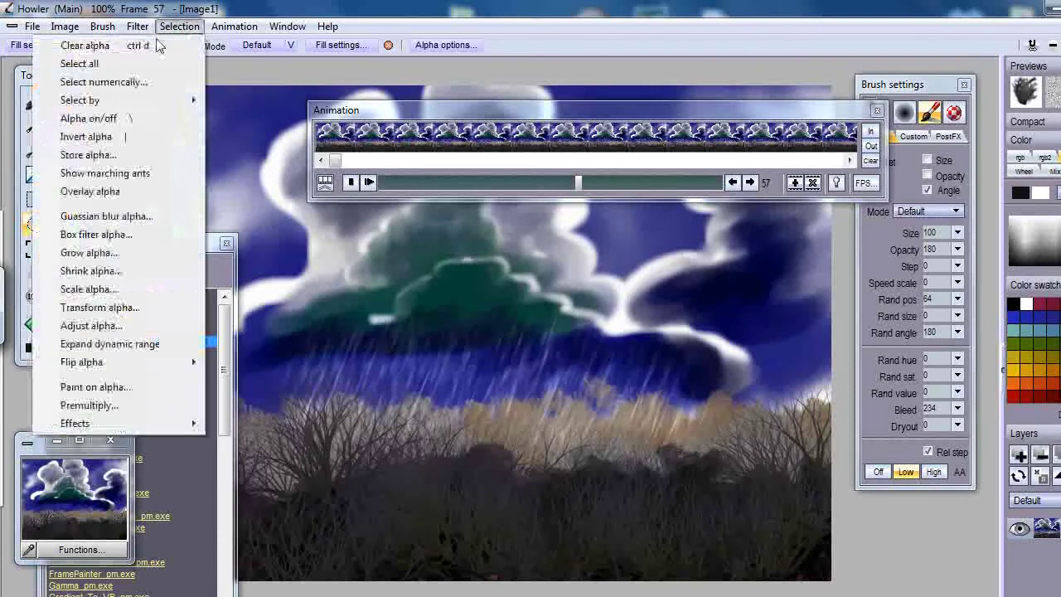
pyautogui.click(91, 47)
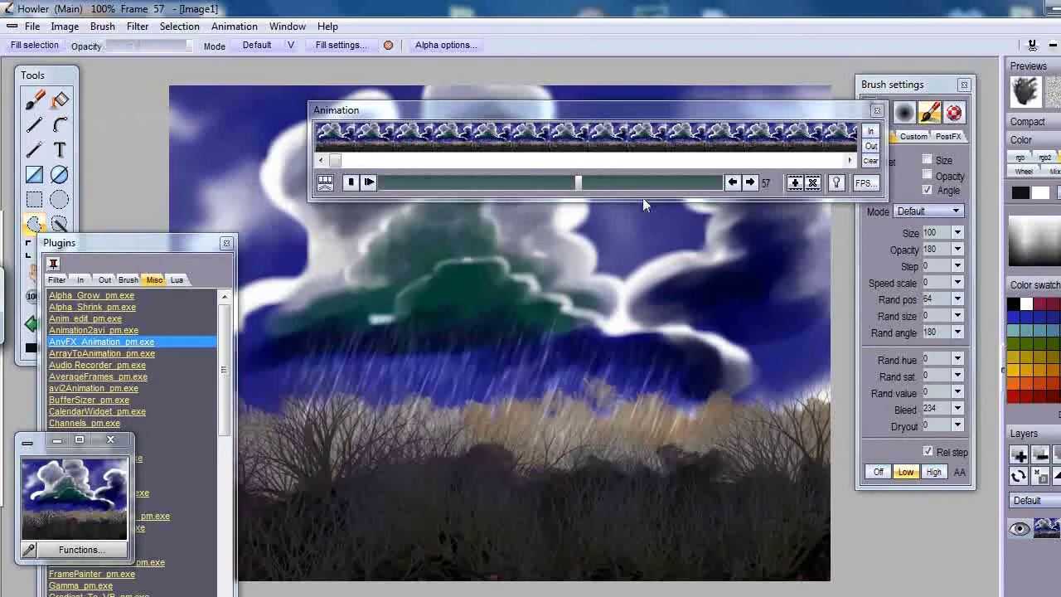
# Step: Scrub back to frame 0 and move the Animation and Plugins windows up, clear of the rain area
pyautogui.moveTo(410, 181); pyautogui.dragTo(382, 262)
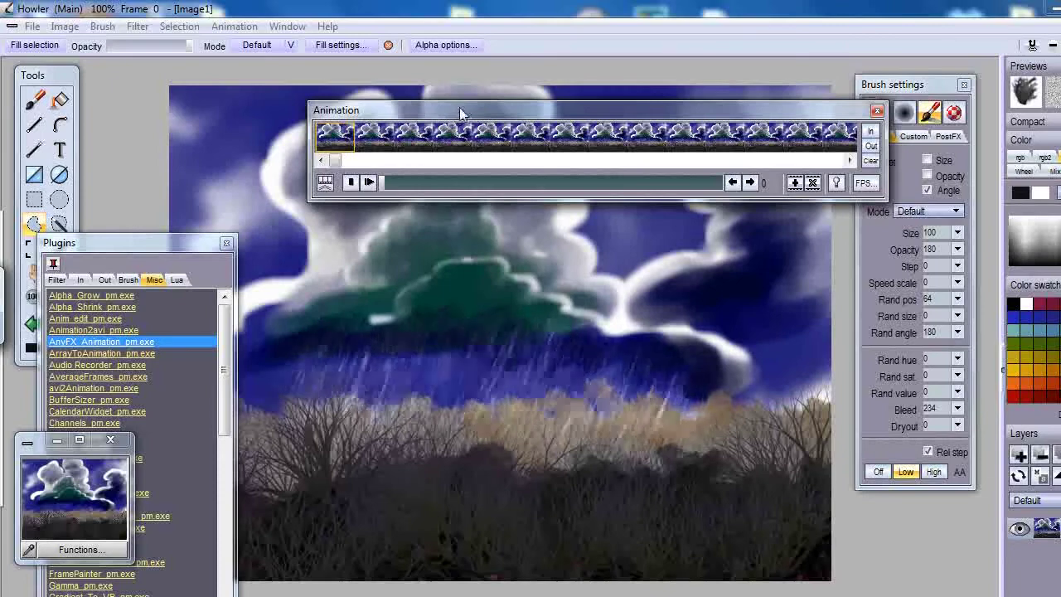
pyautogui.moveTo(460, 112)
pyautogui.mouseDown()
pyautogui.moveTo(460, 73)
pyautogui.moveTo(444, 130)
pyautogui.moveTo(417, 85)
pyautogui.moveTo(484, 74)
pyautogui.moveTo(462, 76)
pyautogui.mouseUp()
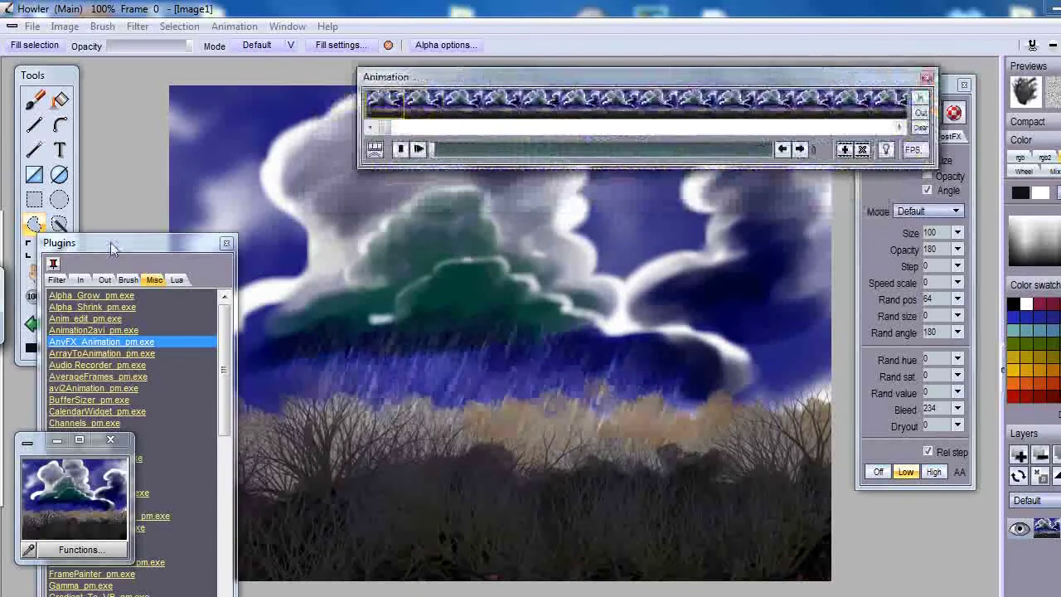
pyautogui.moveTo(109, 249); pyautogui.dragTo(100, 85)
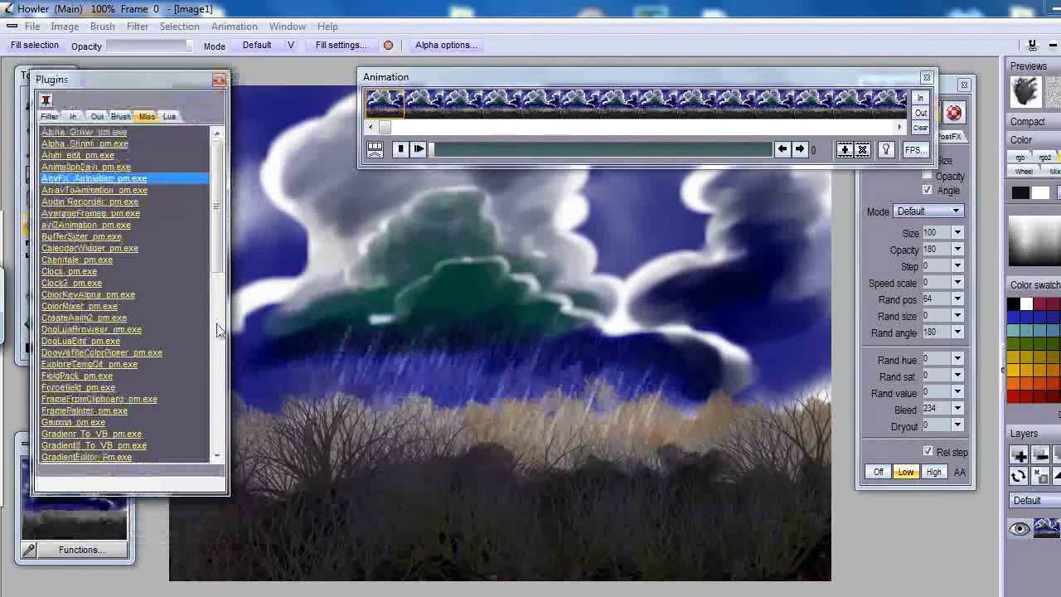